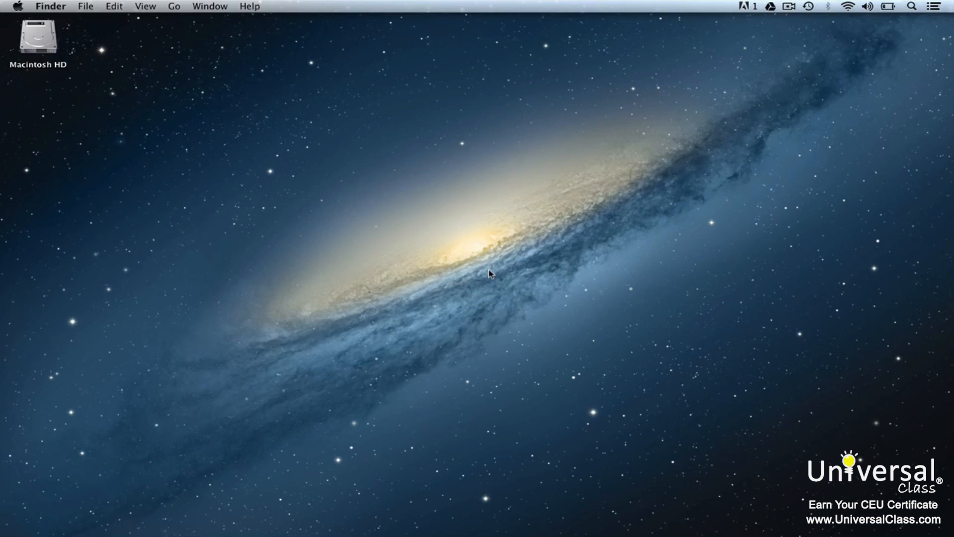
- Open LiquidStickLogo.png from the DESKTOP2 folder in Documents with Adobe Illustrator CS6
mouse_move(952, 83)
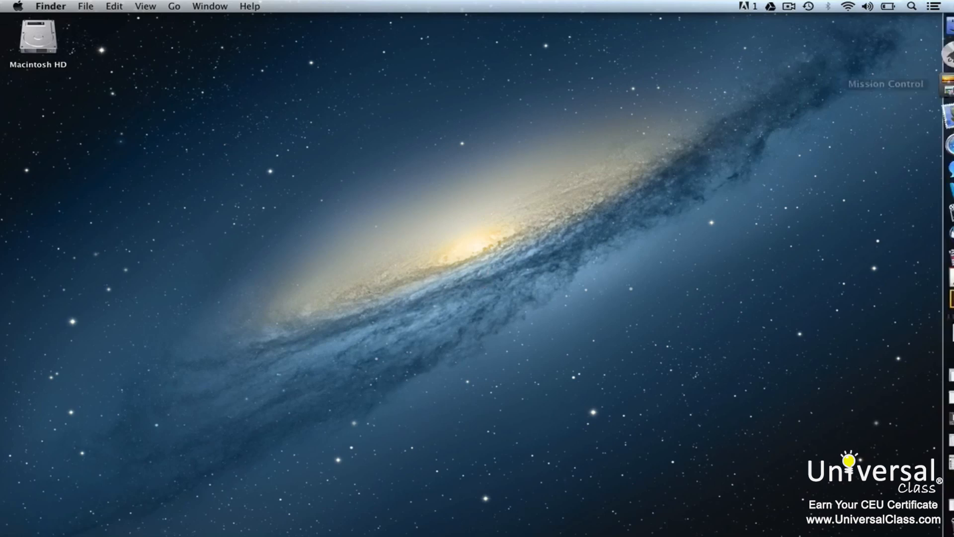
left_click(920, 36)
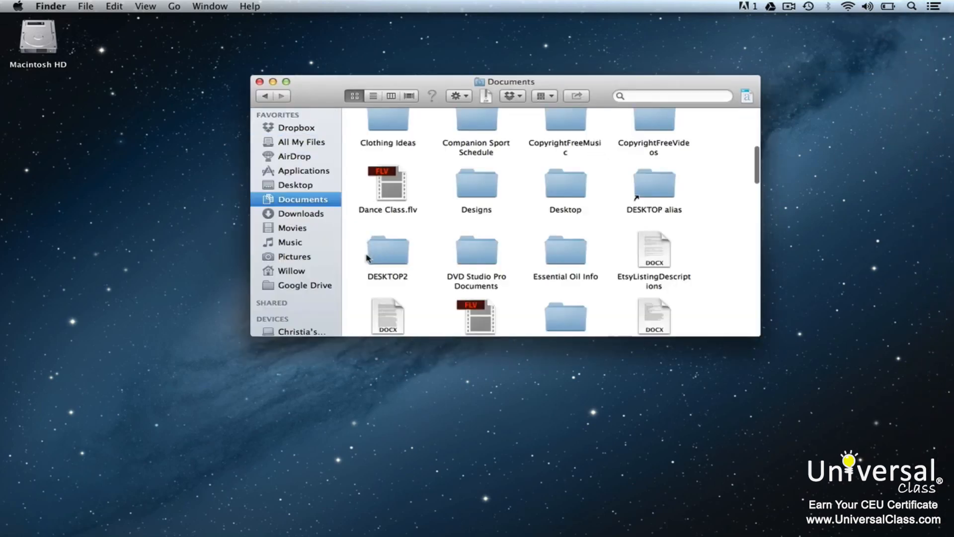
double_click(369, 258)
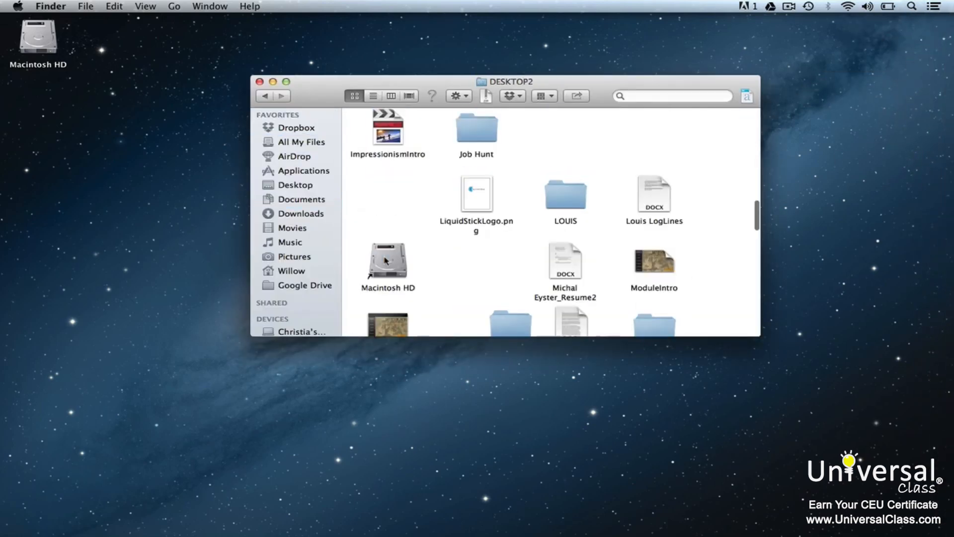
right_click(479, 199)
mouse_move(617, 213)
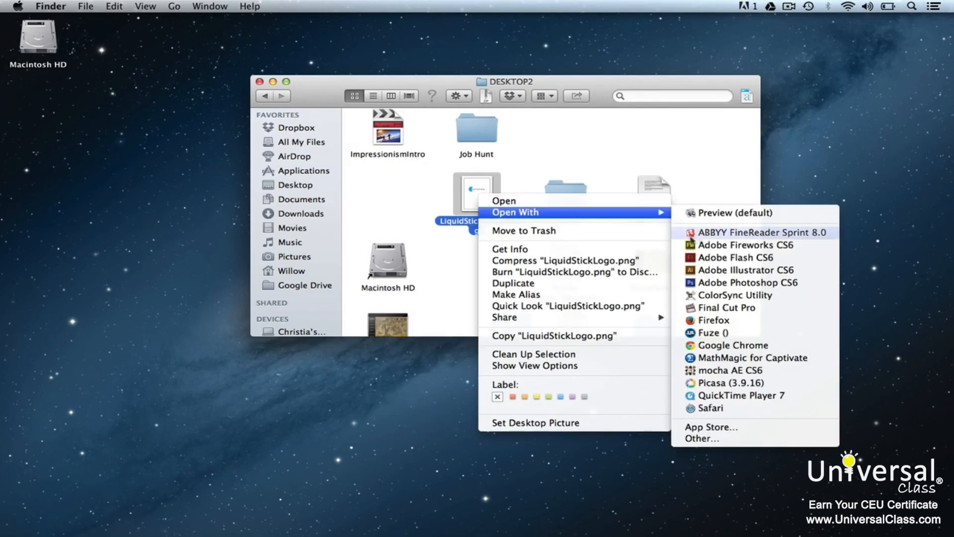
left_click(708, 270)
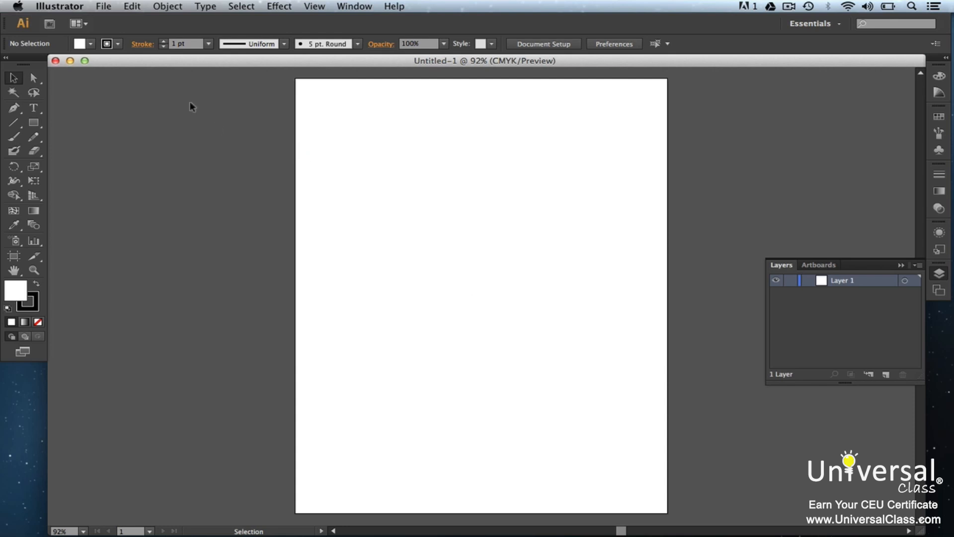
- Create a new document from the Business Card.ait template in the Tech templates folder
left_click(111, 10)
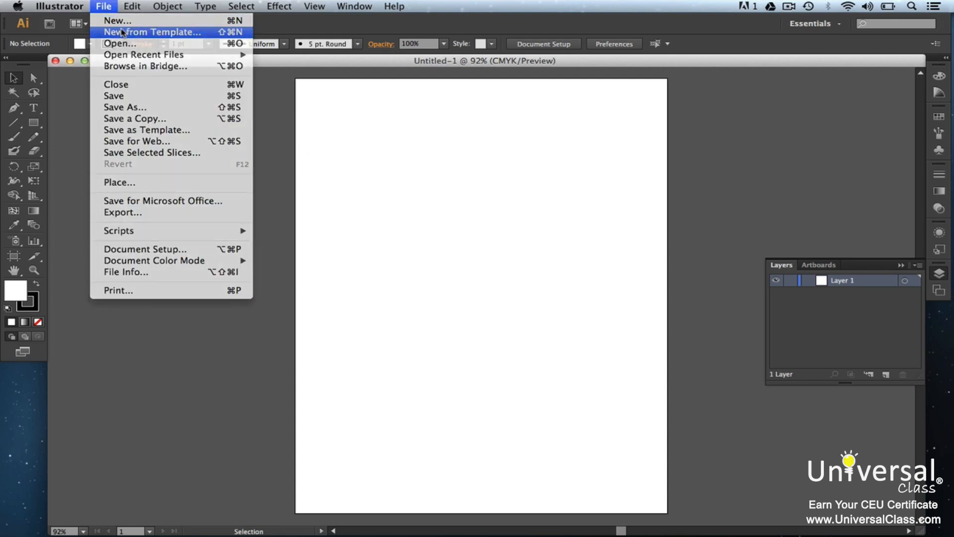
left_click(123, 31)
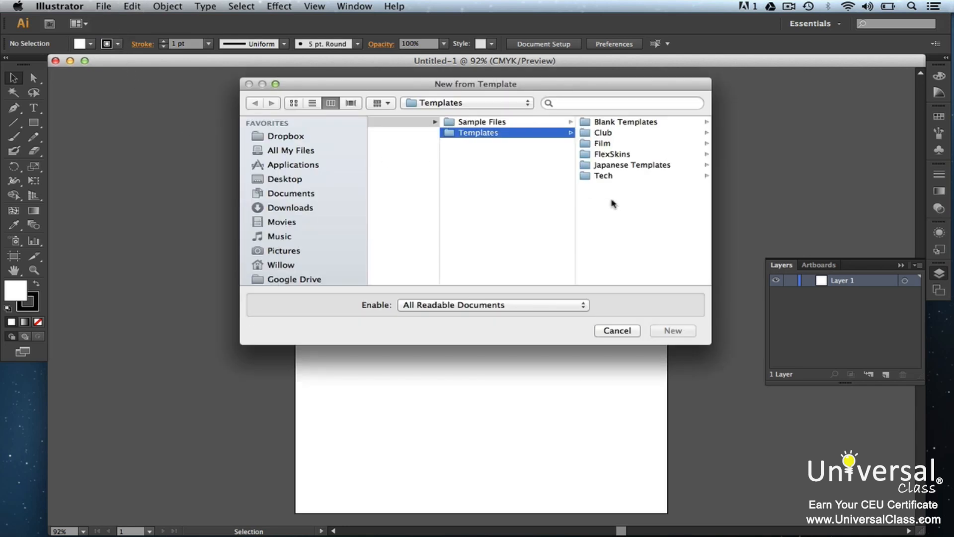
left_click(624, 176)
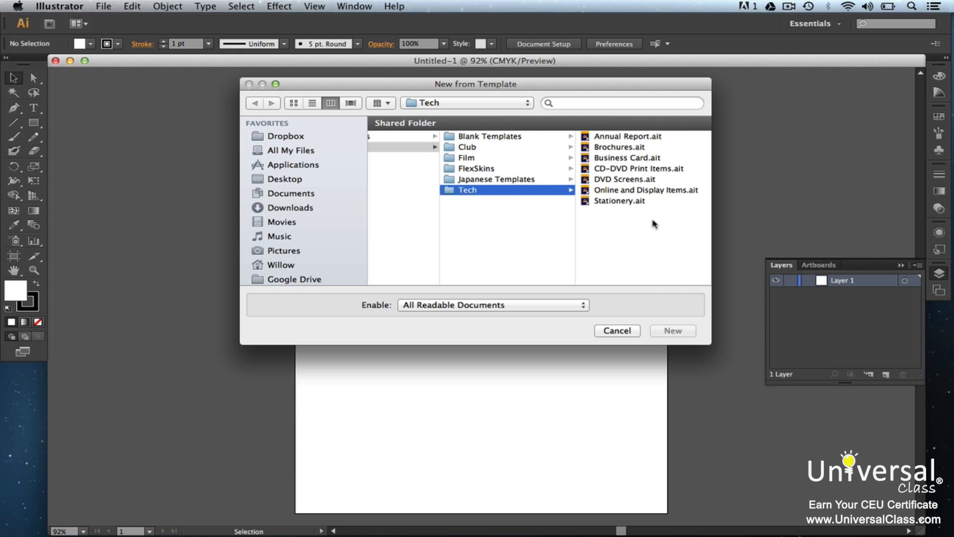
left_click(626, 158)
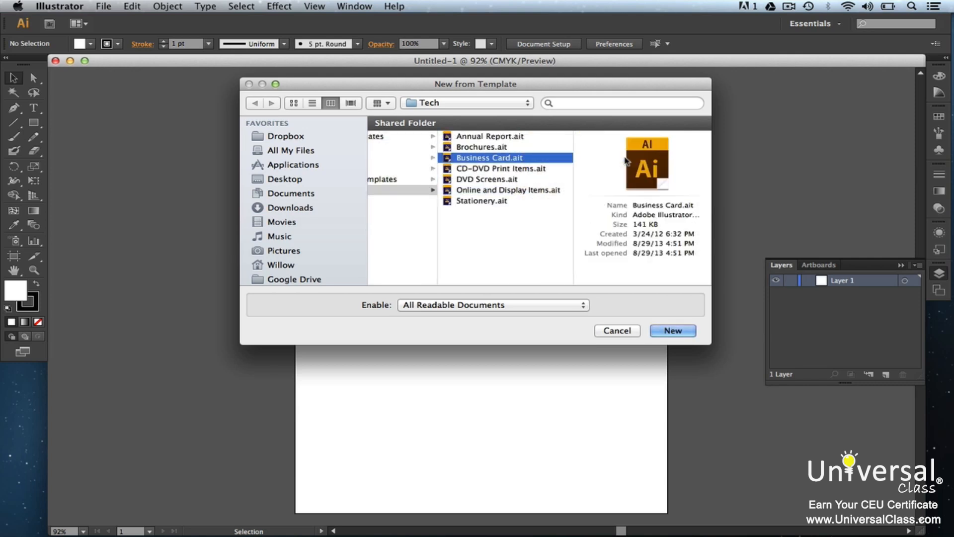
left_click(672, 331)
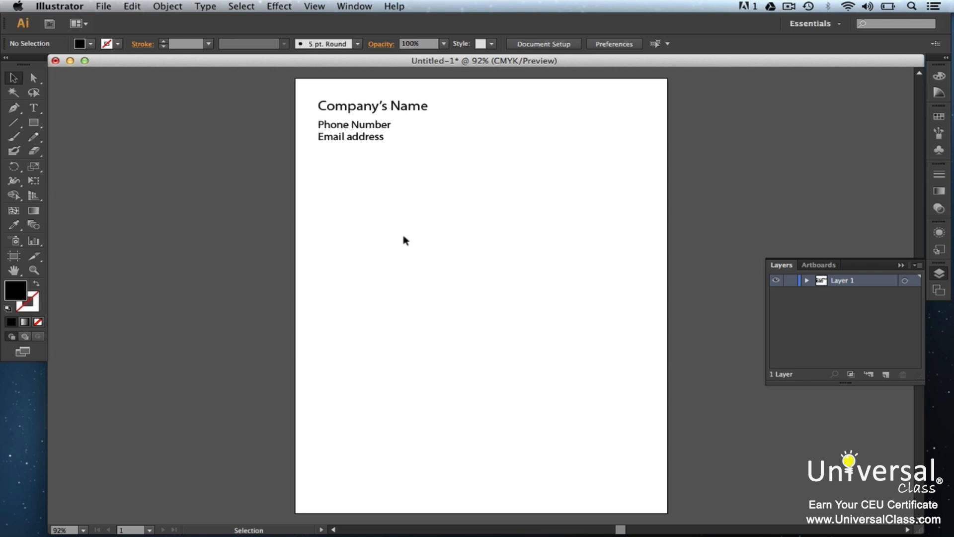
- Save the company letterhead document as an Illustrator template named Letterhead.ait in the Templates folder
left_click(107, 6)
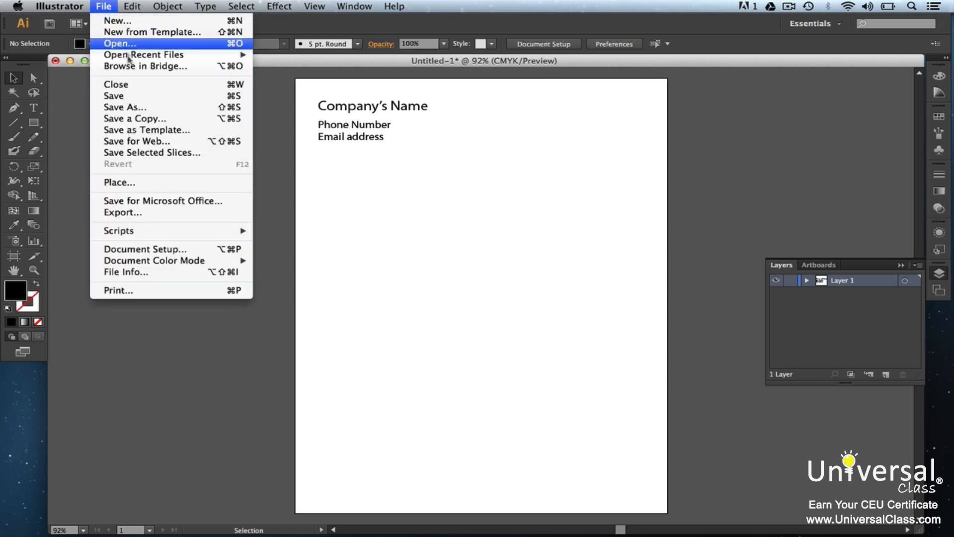
left_click(148, 130)
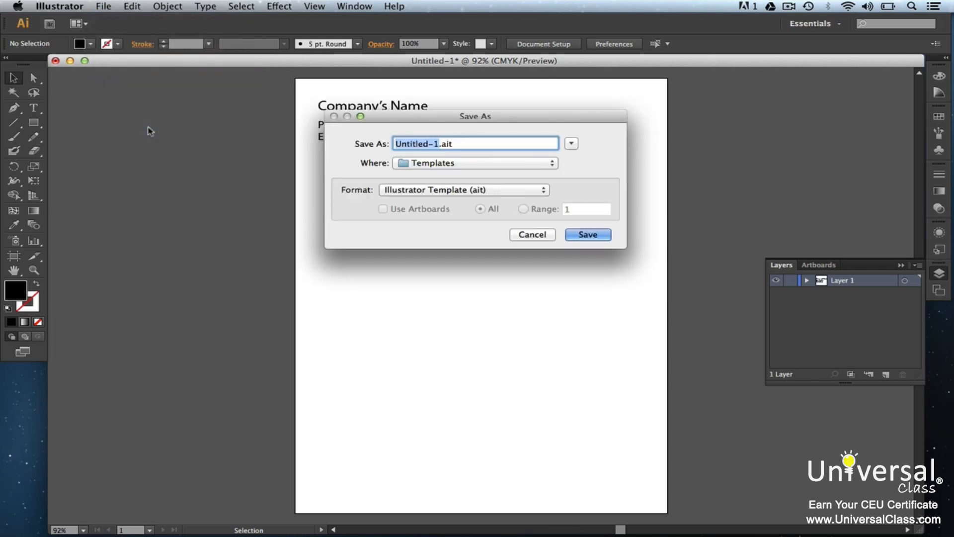
type("Letterhead")
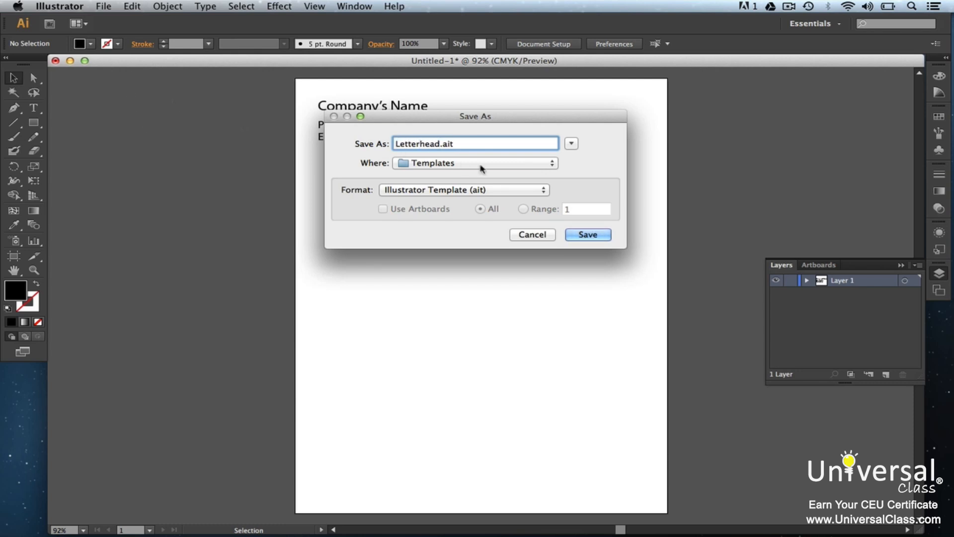
left_click(527, 164)
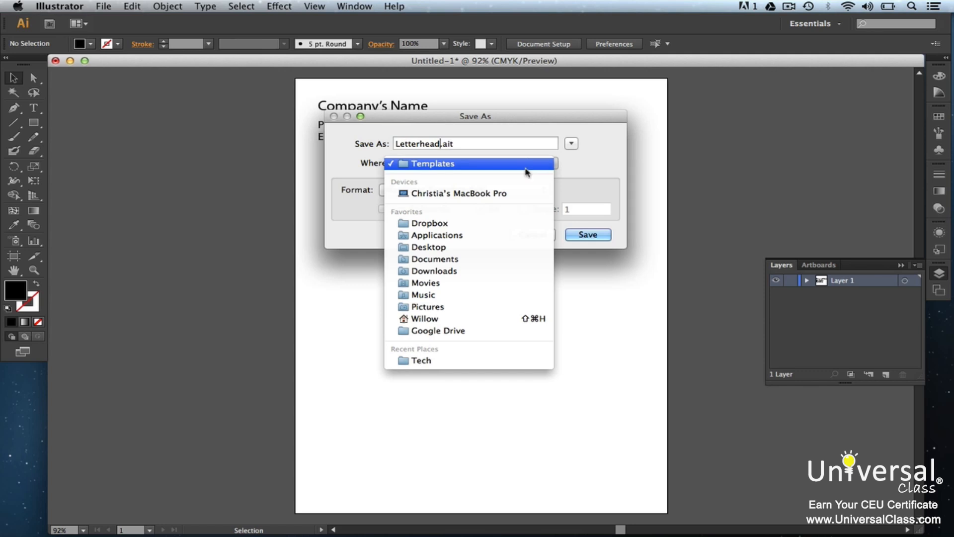
left_click(526, 167)
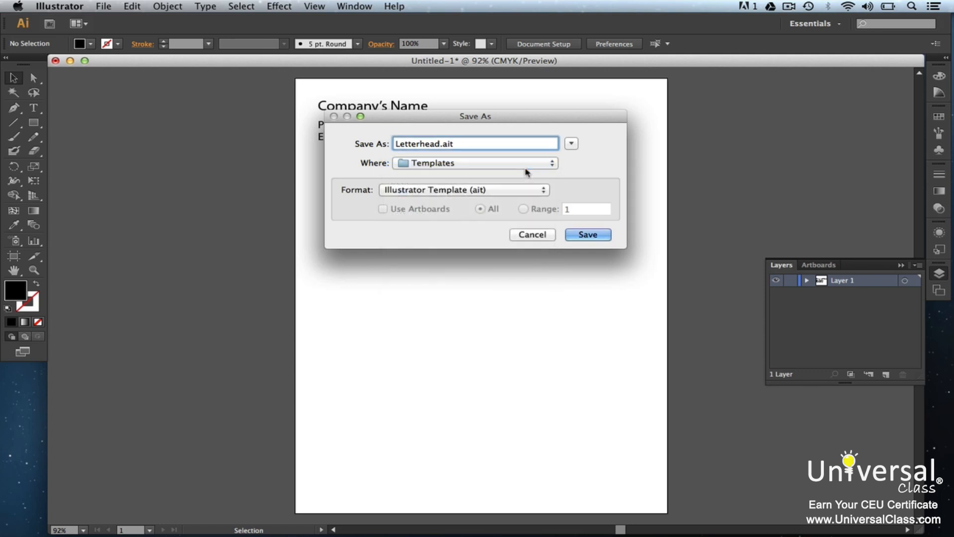
left_click(592, 235)
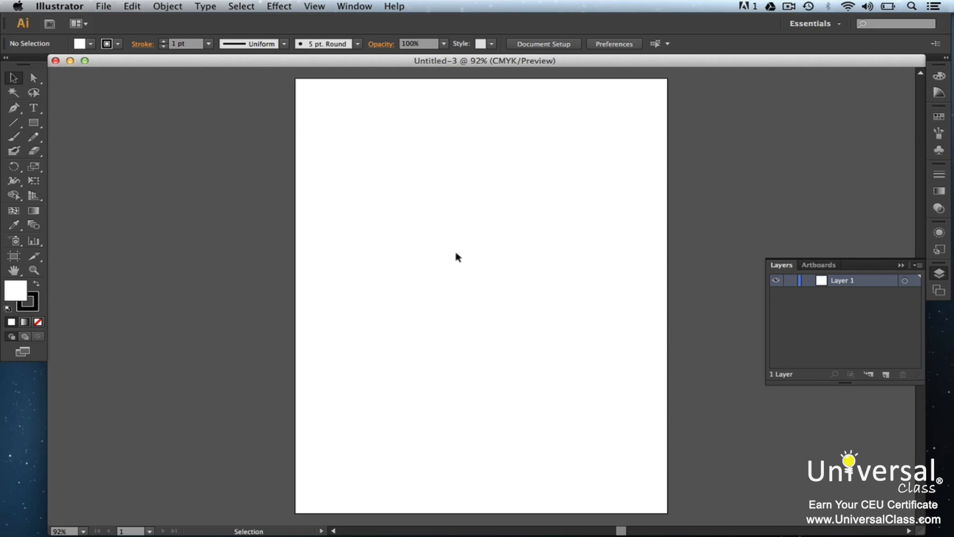
- Place LiquidStickLogo.png from the Desktop into the blank document as a linked template image
left_click(102, 6)
left_click(136, 183)
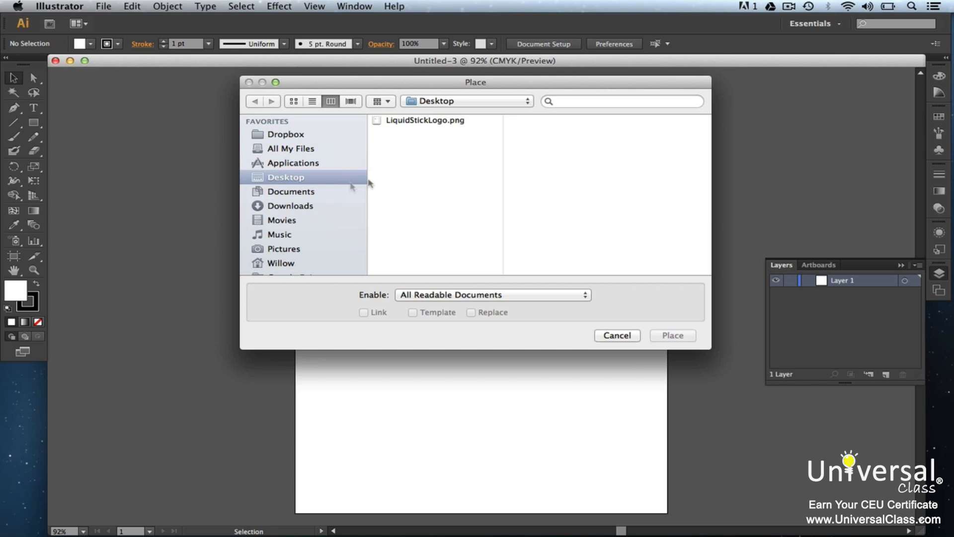
left_click(436, 122)
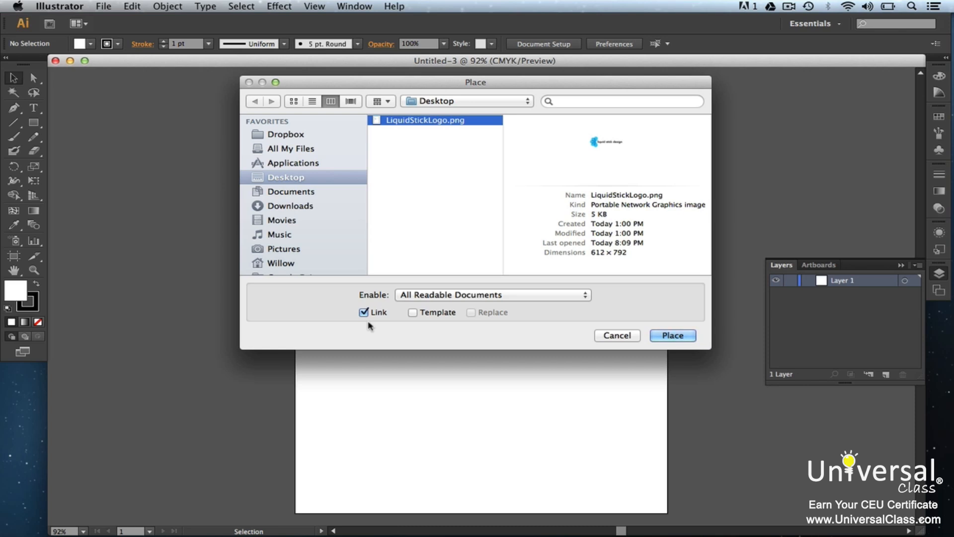
left_click(411, 313)
left_click(673, 335)
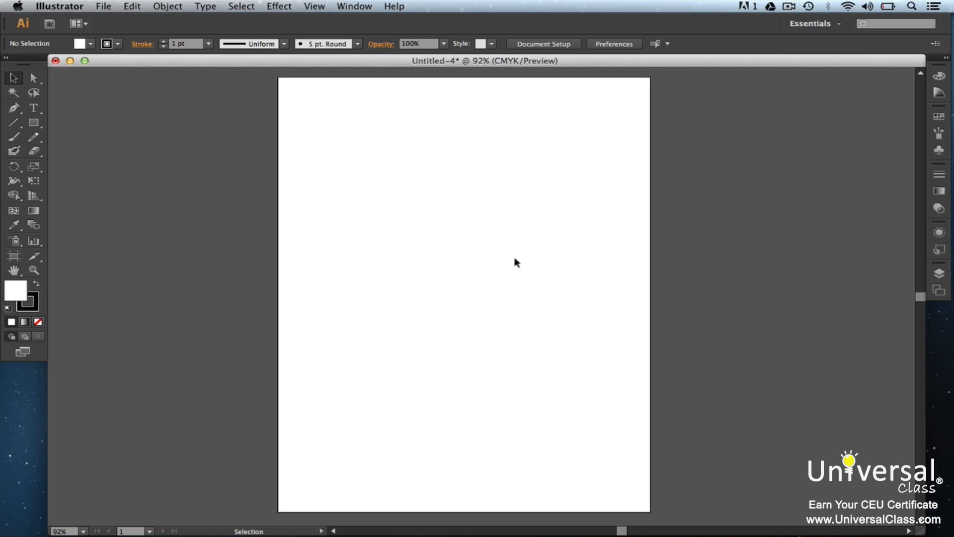
- Add a second Letter-size portrait artboard beside Artboard 1, with its upper-left corner at about X 9.02 in, Y 0 in
left_click(15, 257)
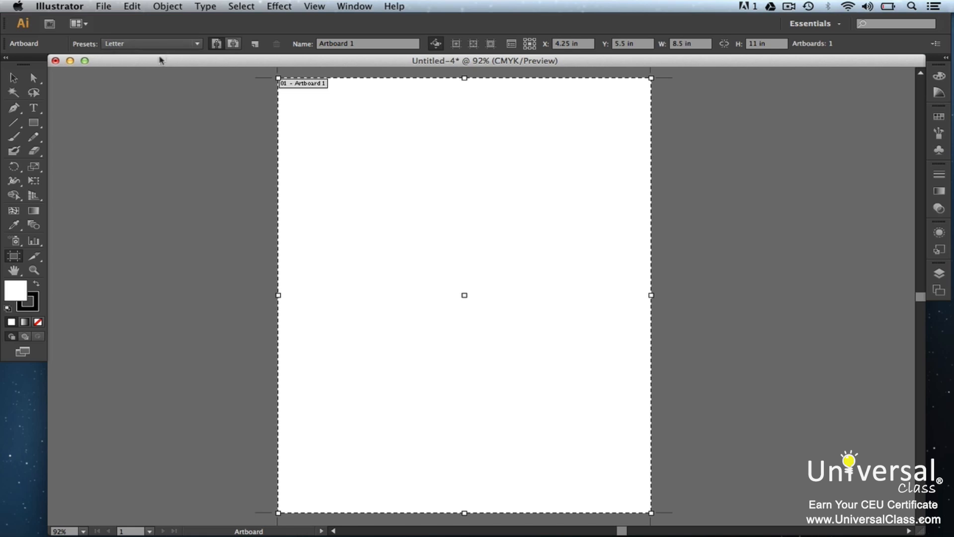
left_click(197, 44)
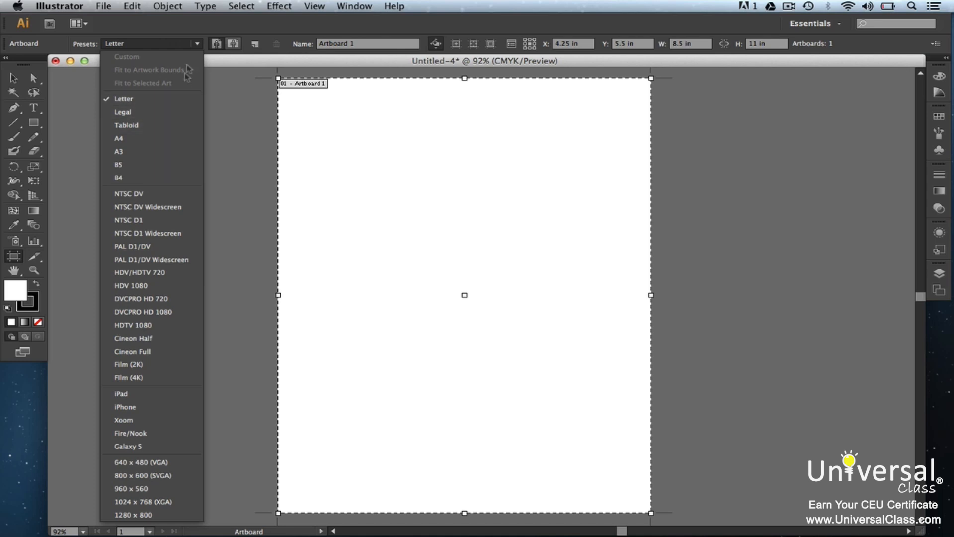
left_click(197, 45)
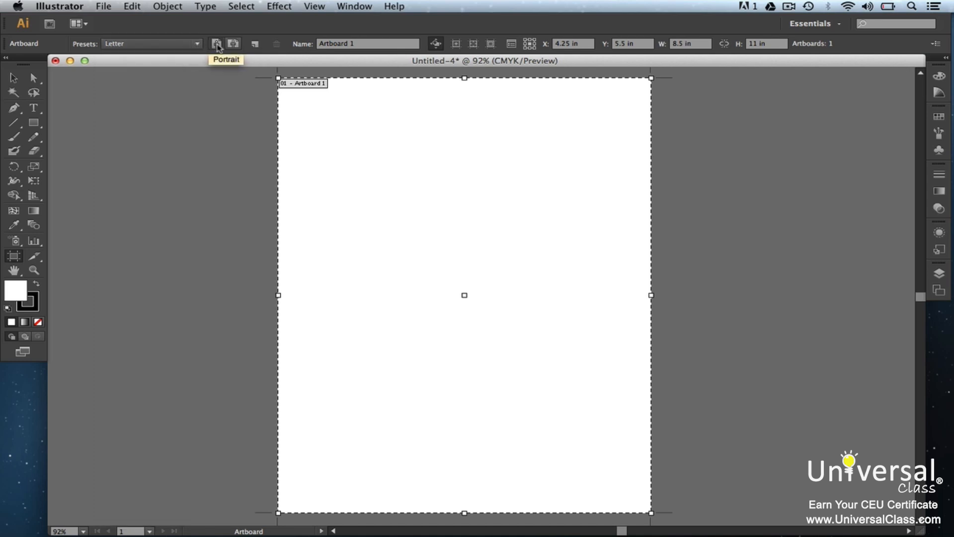
left_click(255, 45)
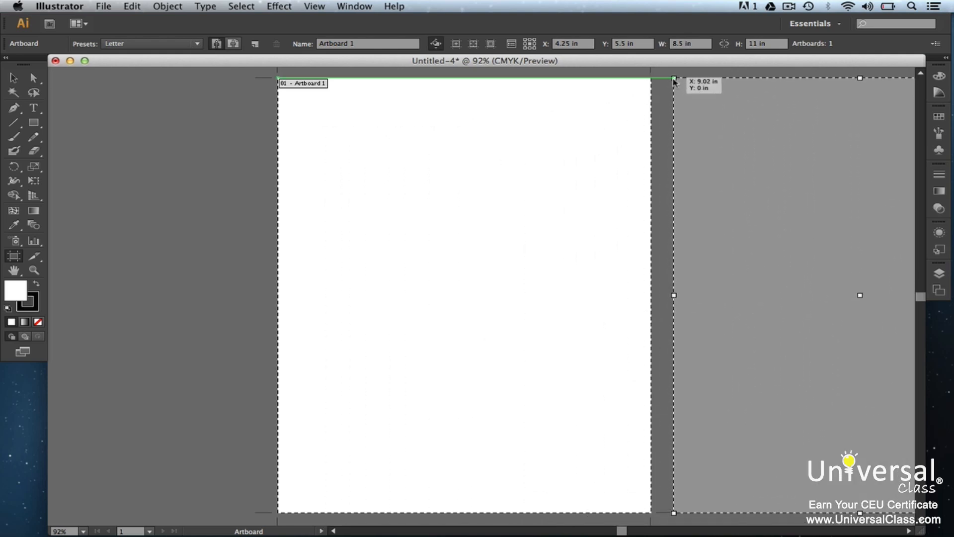
left_click(674, 78)
scroll(613, 219, "right", 5)
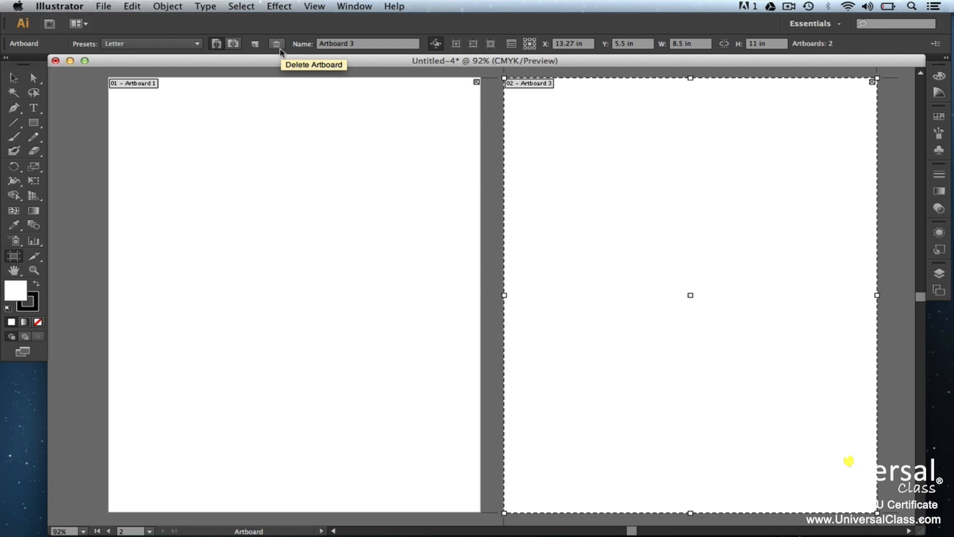
- Show the center mark, cross hairs and video safe areas on the second artboard, and review its Artboard Options
left_click(358, 45)
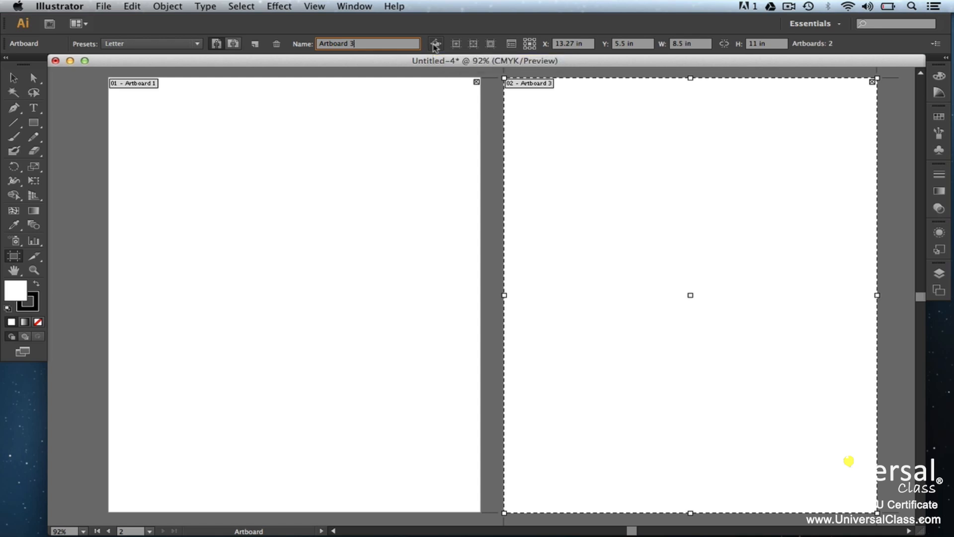
left_click(455, 45)
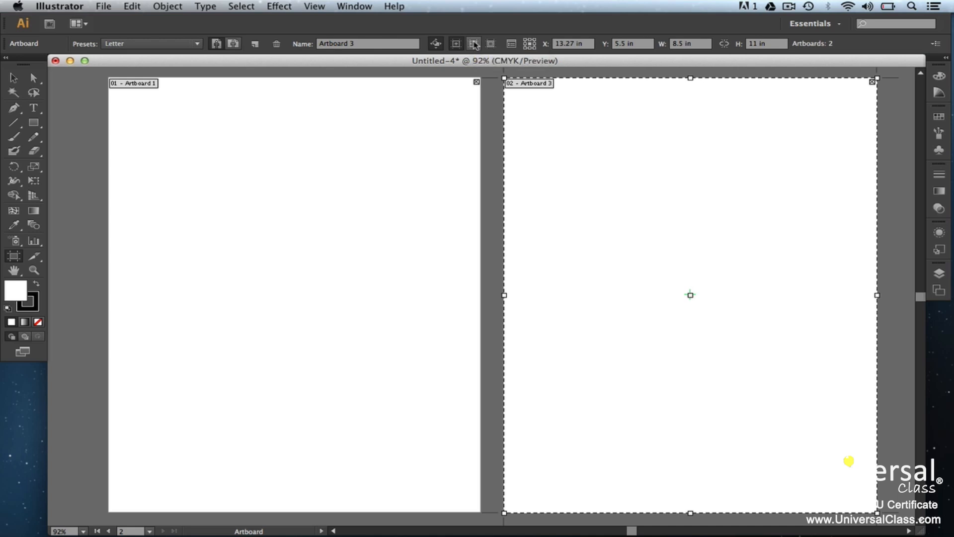
left_click(473, 45)
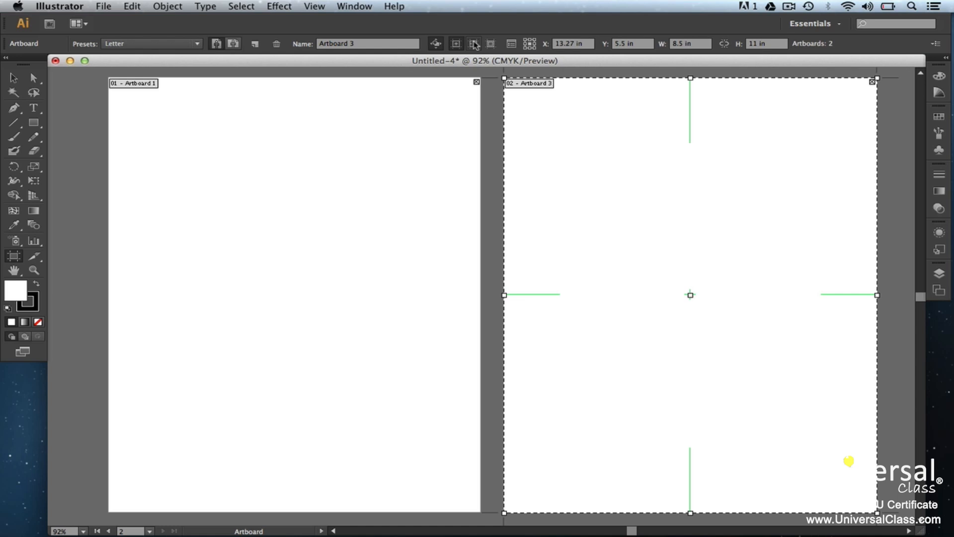
left_click(490, 44)
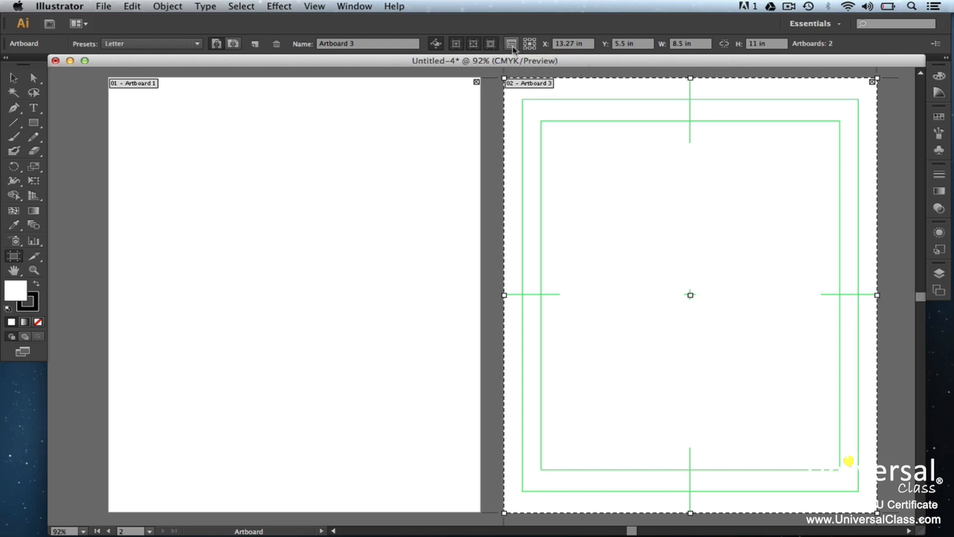
left_click(512, 44)
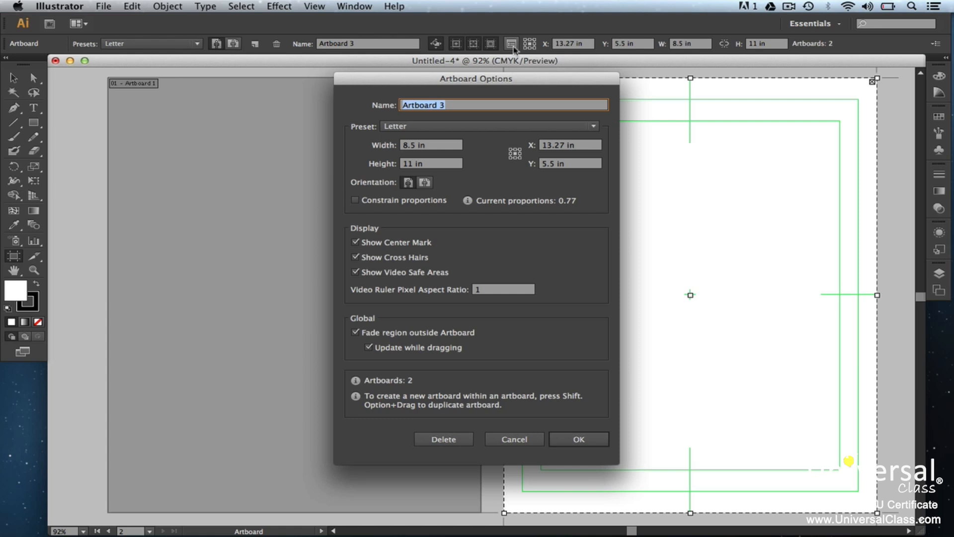
left_click(514, 439)
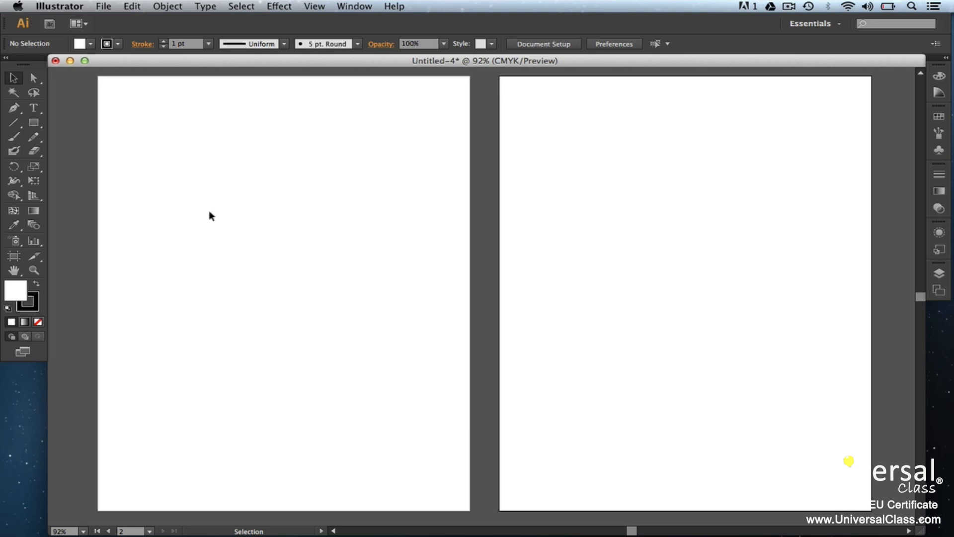
- Make Artboard 1 active from the document's artboard list and fit all artboards in the window
left_click(334, 6)
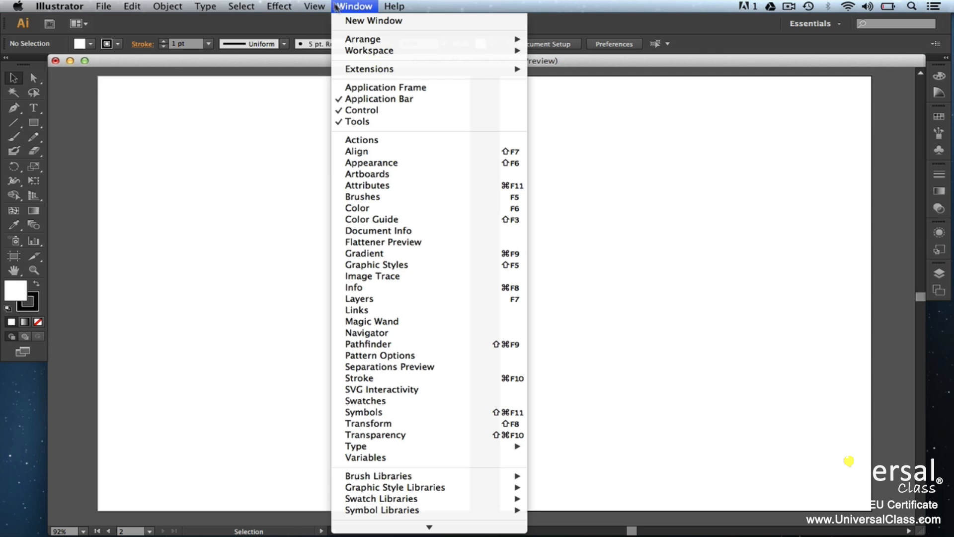
left_click(373, 174)
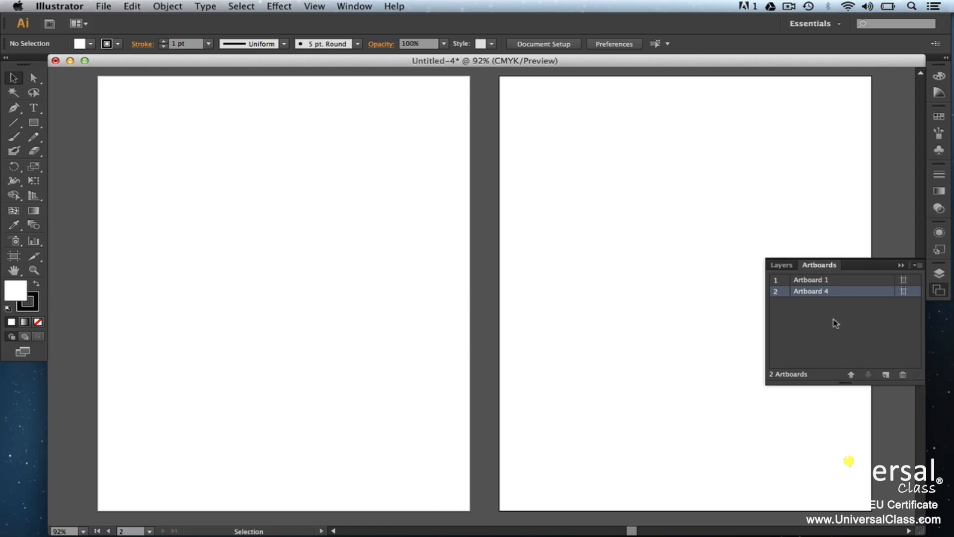
left_click(834, 282)
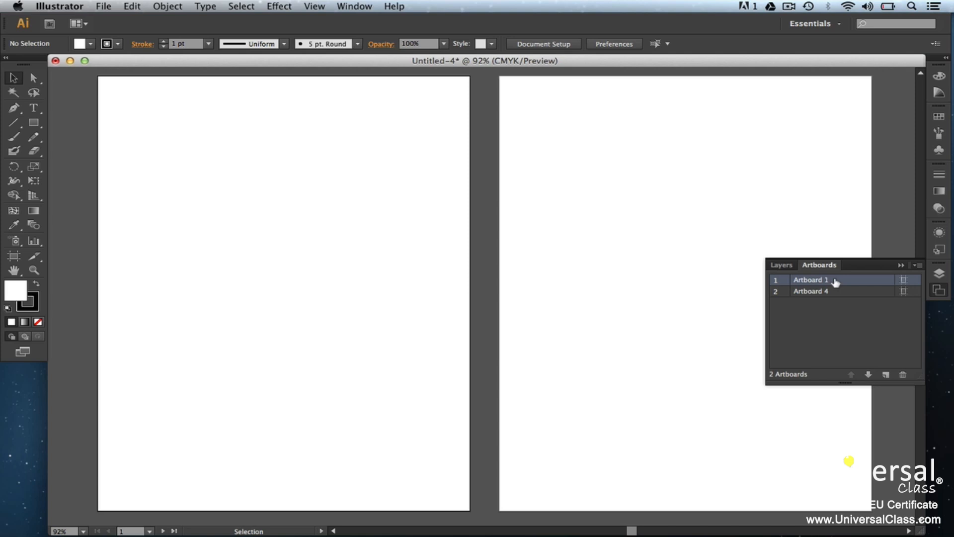
key("super+alt+0")
left_click(314, 6)
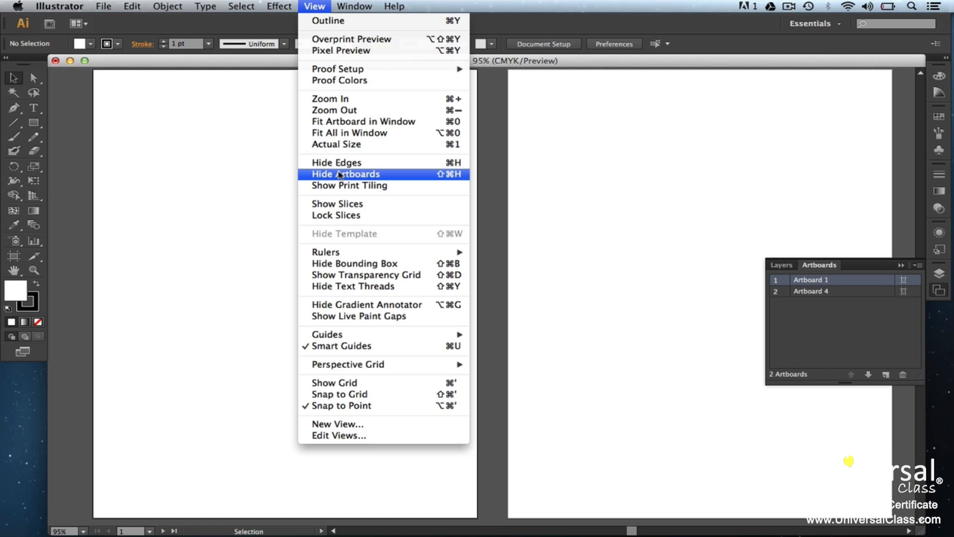
key("Escape")
- Shrink Artboard 1 from its upper-left corner to about 7.27 in wide and 9.86 in high
left_click(14, 256)
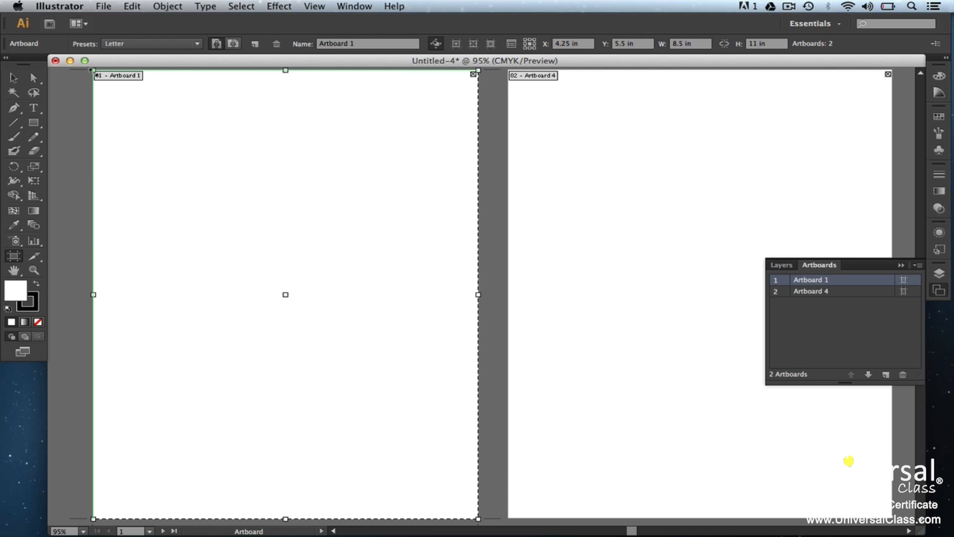
left_click_drag(92, 71, 135, 114)
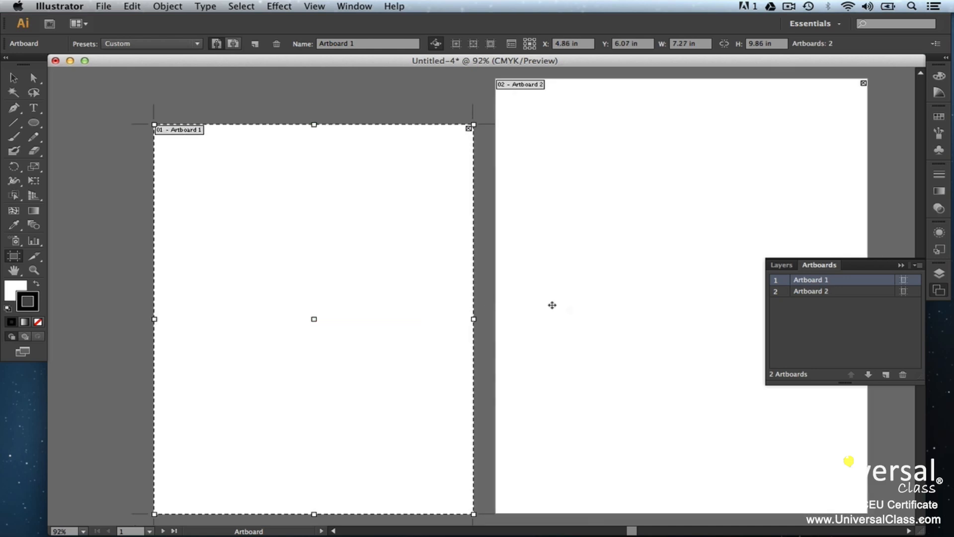
- Rearrange the artboards in a two-column grid with 0.28 in spacing, moving artwork along with its artboard
left_click(919, 265)
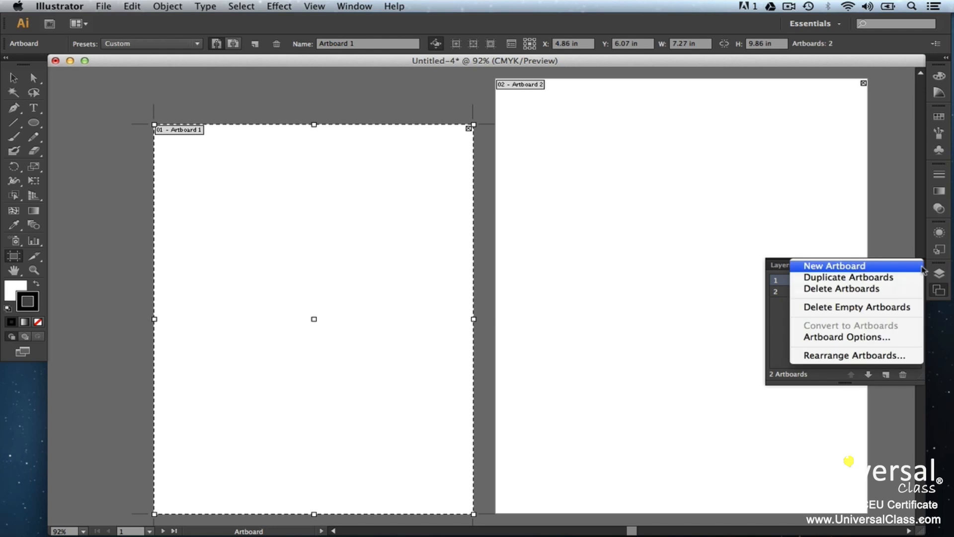
left_click(905, 356)
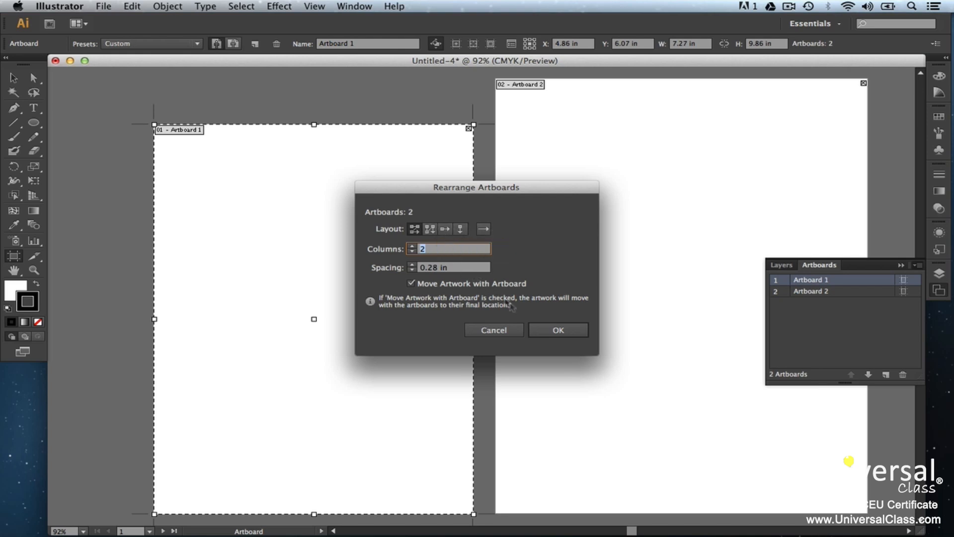
left_click(556, 330)
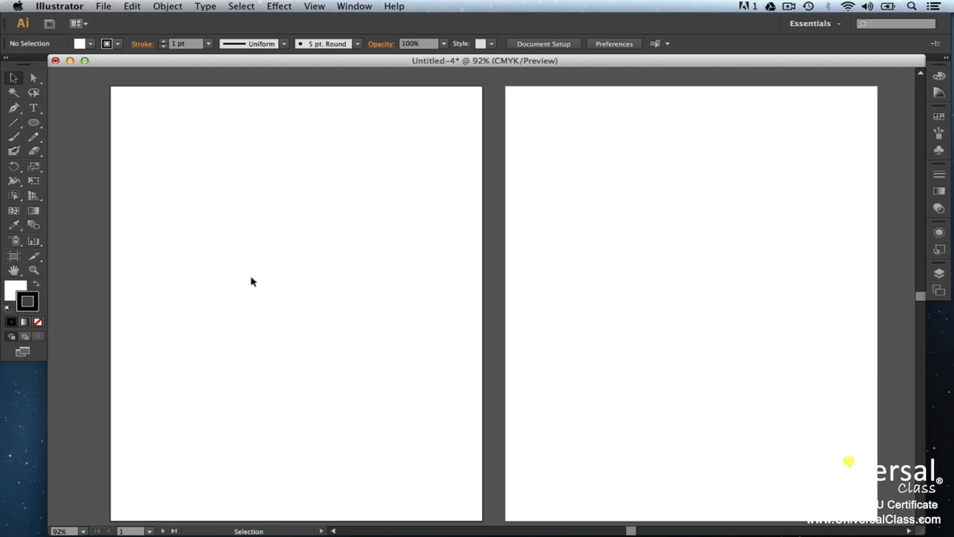
- Display the document's artboard list and review the Artboard Options of Artboard 1
left_click(366, 5)
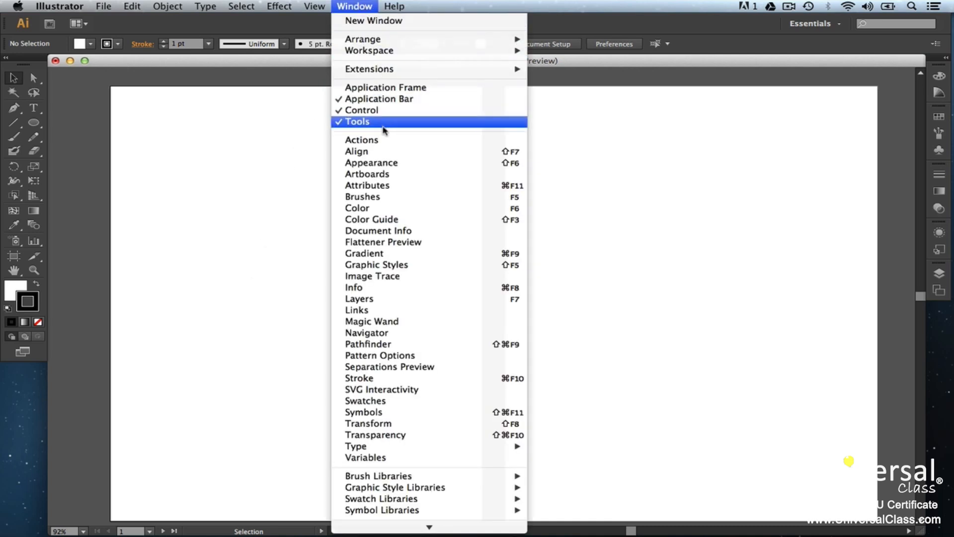
left_click(391, 173)
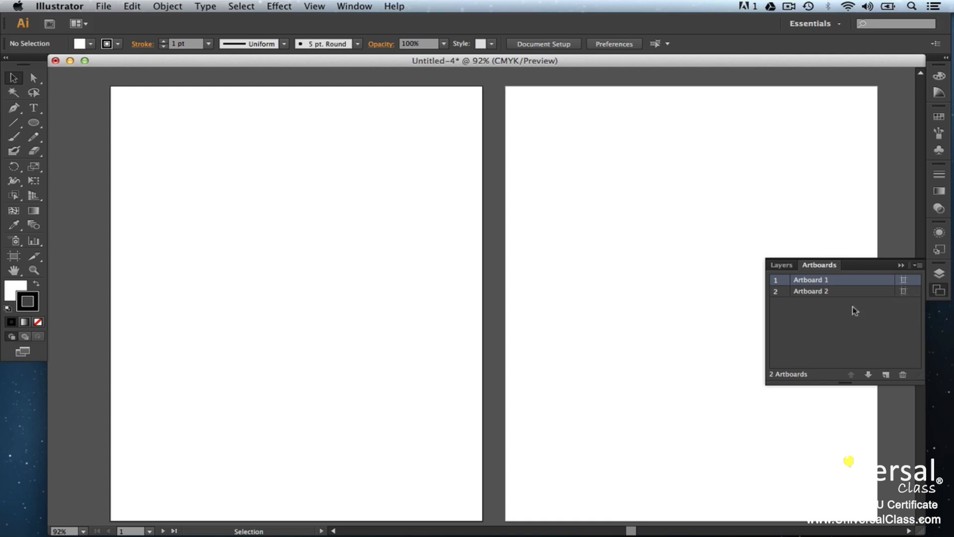
left_click(905, 281)
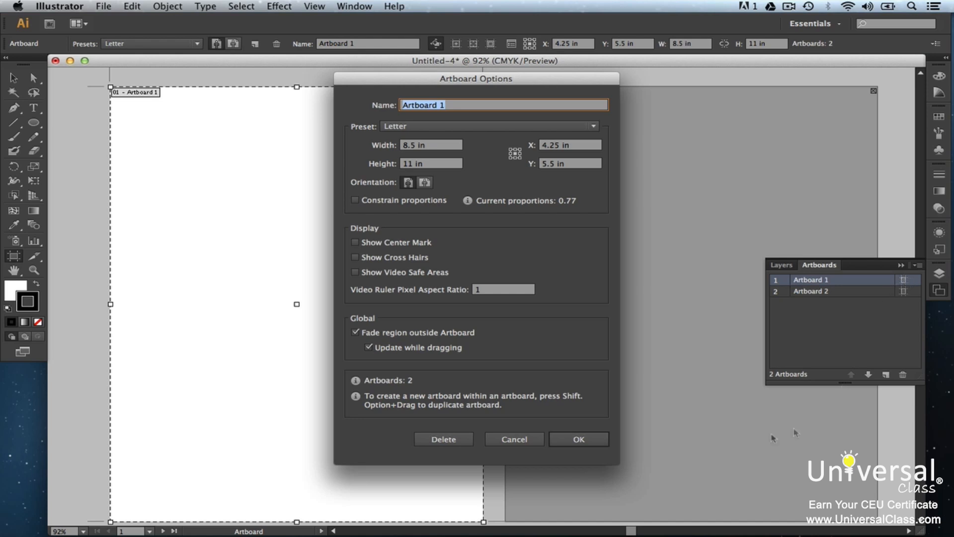
left_click(566, 438)
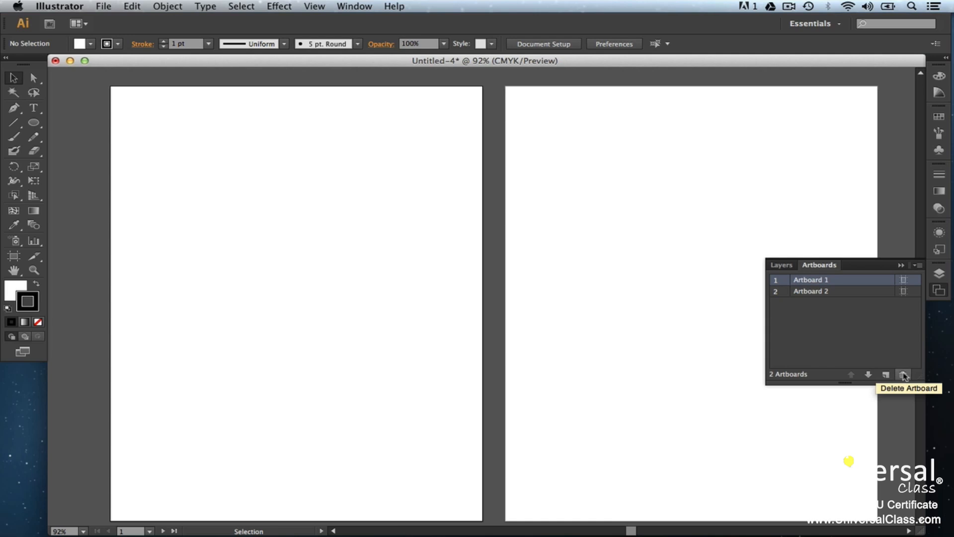
left_click(918, 266)
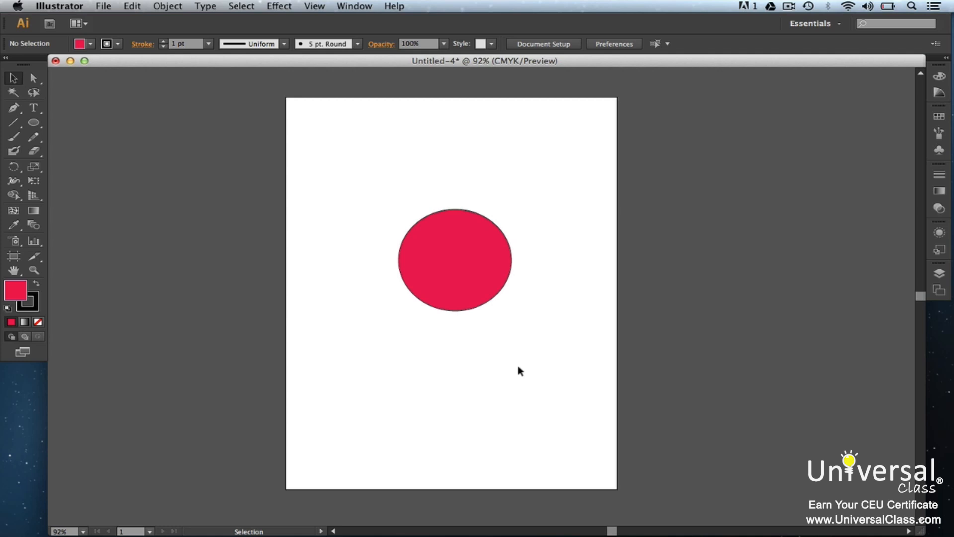
- Compare the red ellipse in Outline and Preview display modes, switching twice and ending in Preview
key("super+y")
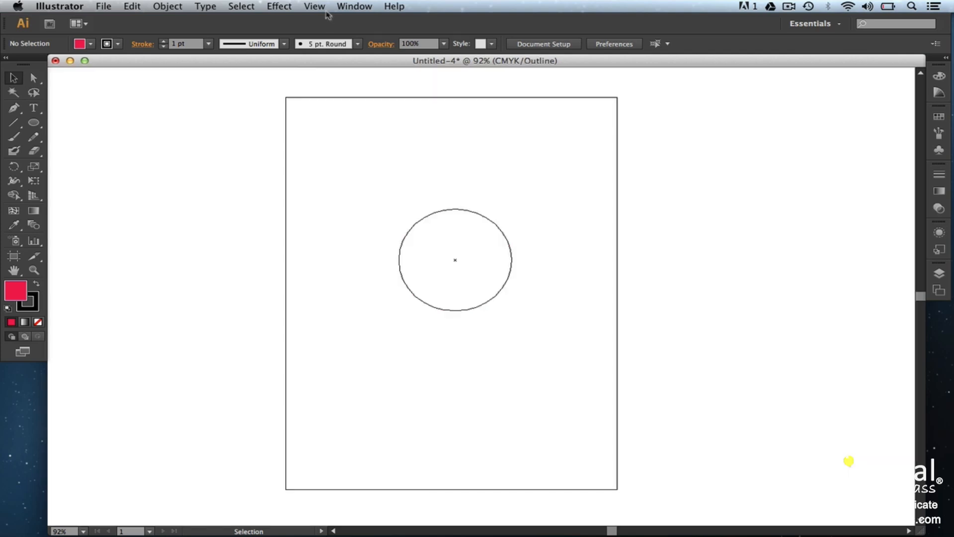
left_click(318, 7)
left_click(328, 21)
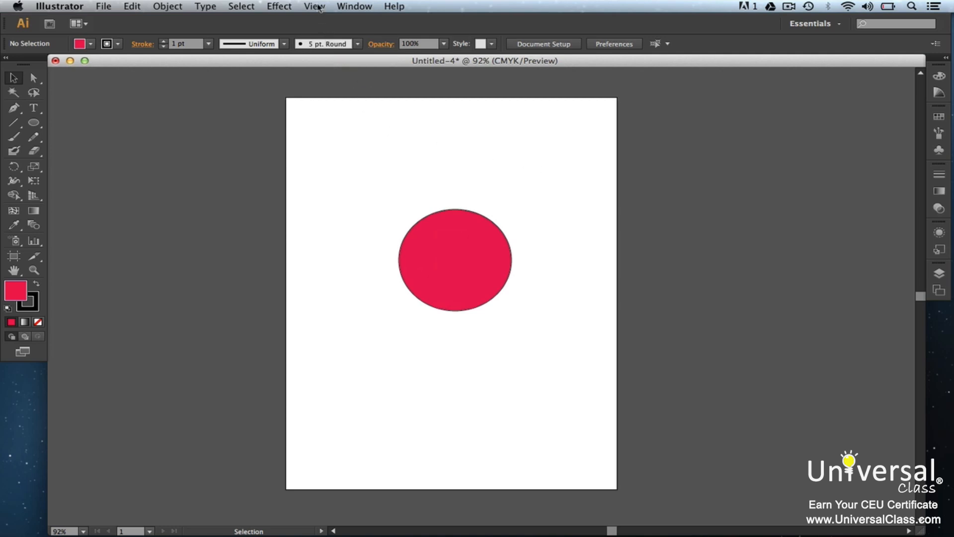
left_click(318, 7)
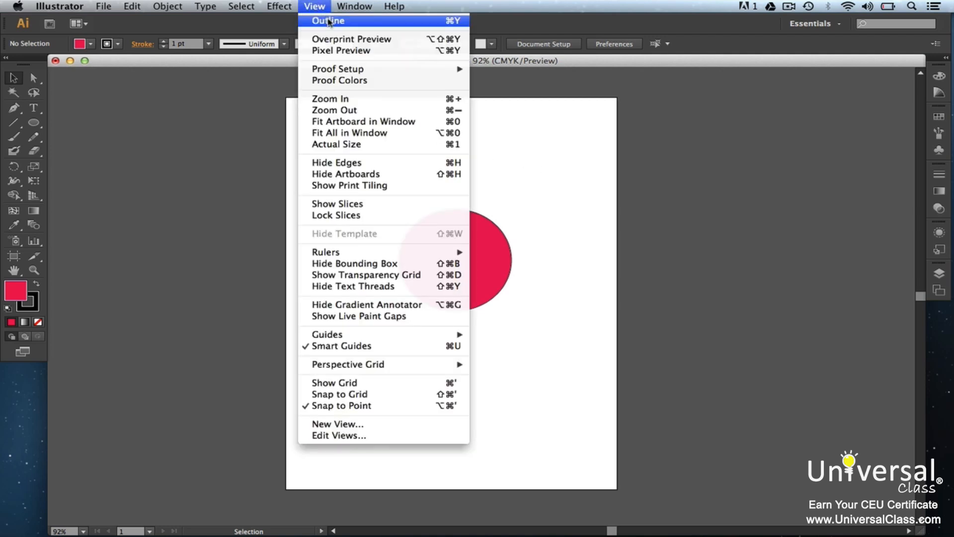
left_click(329, 21)
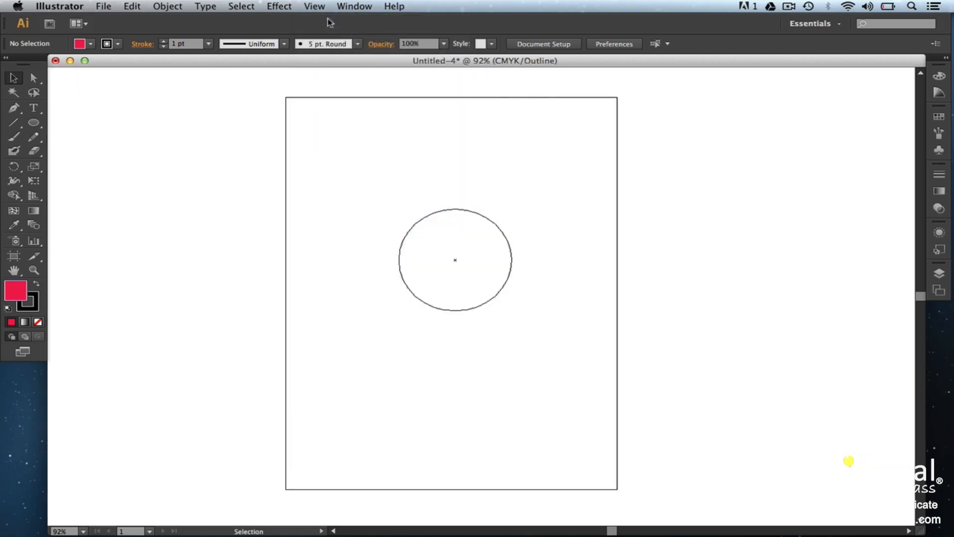
key("super+y")
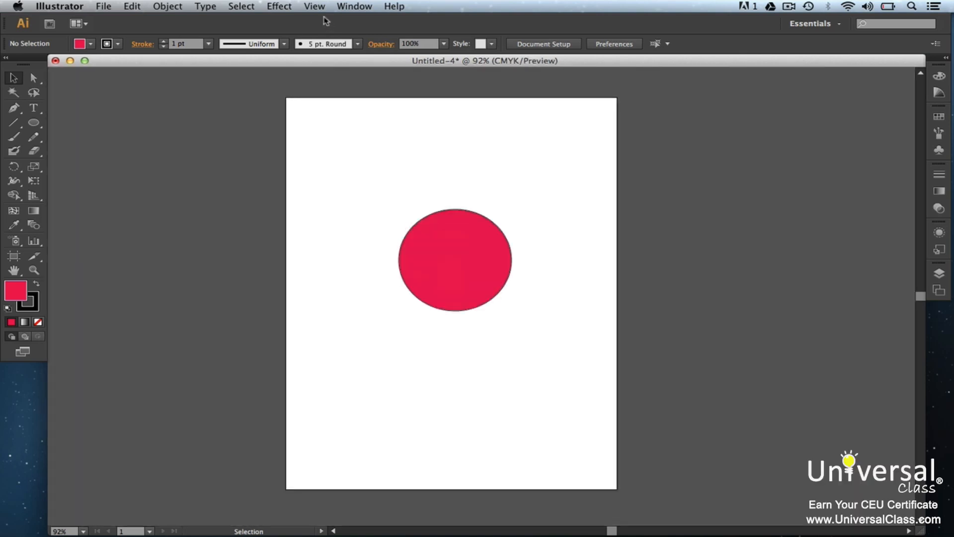
- Show the print tiling around the artboard and save the current view as New View 1
left_click(320, 7)
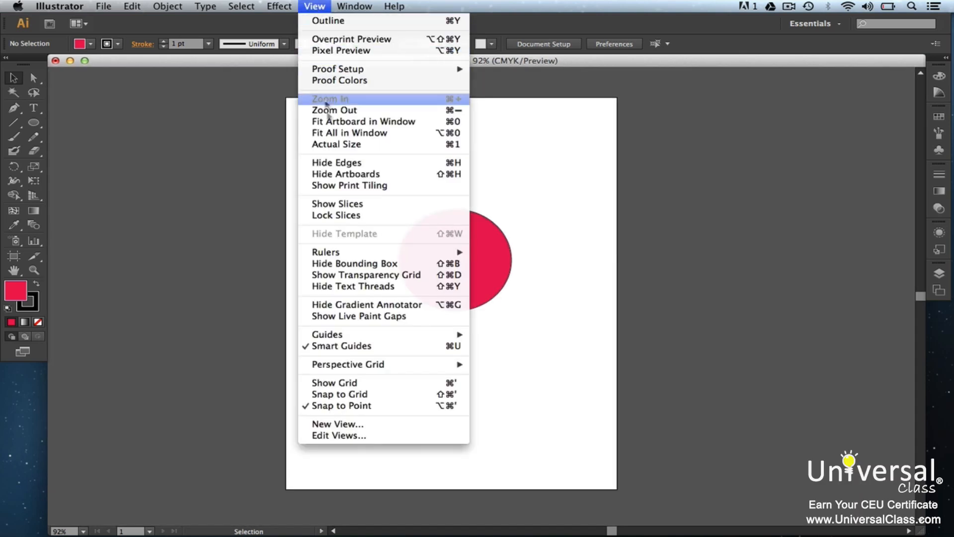
left_click(346, 190)
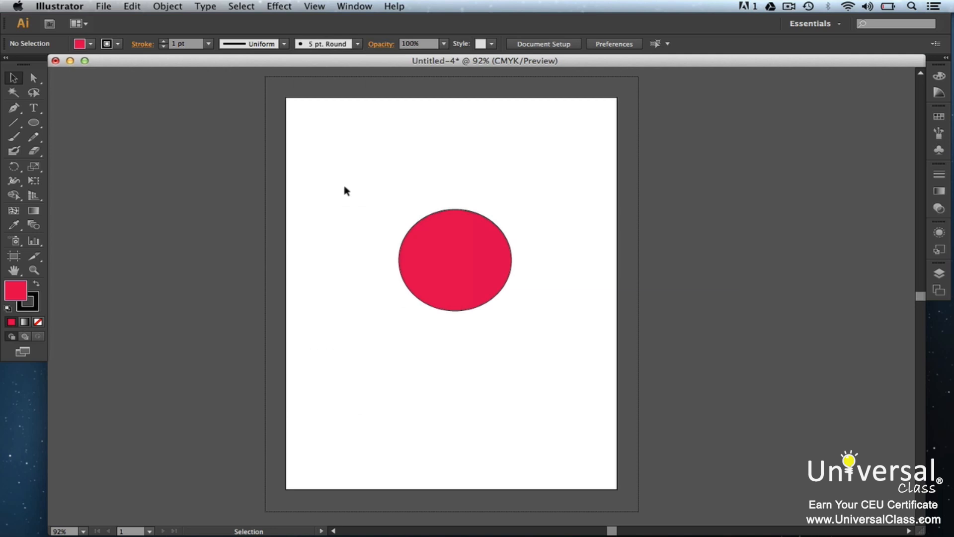
left_click(314, 5)
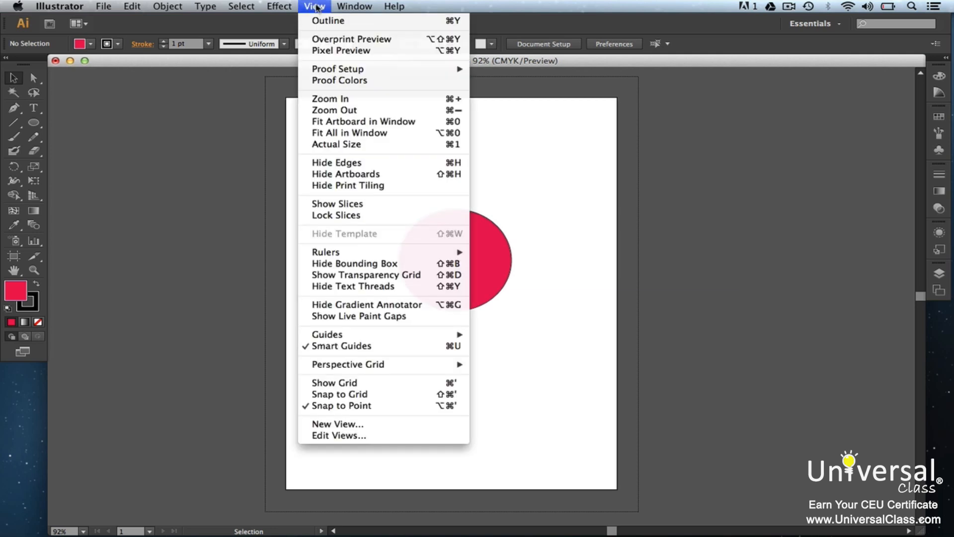
left_click(377, 424)
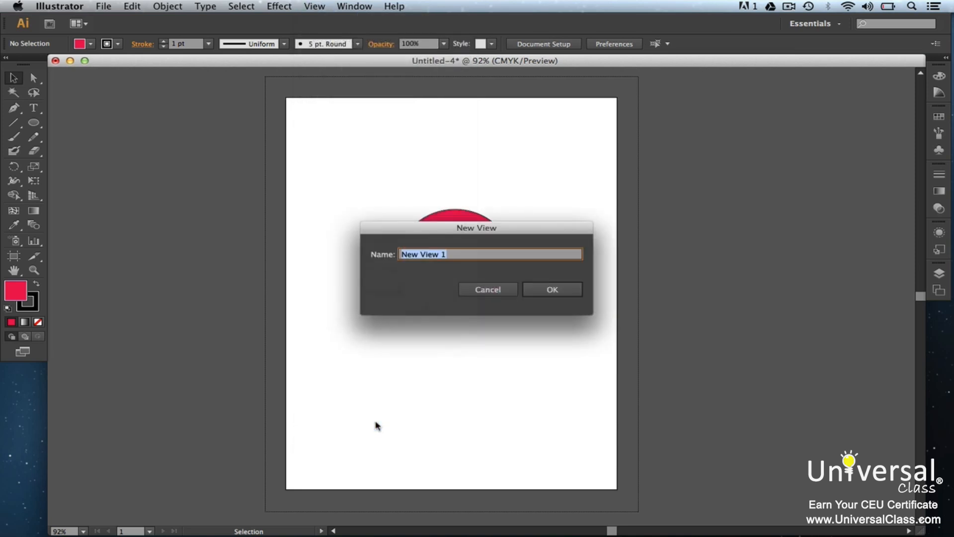
left_click(536, 292)
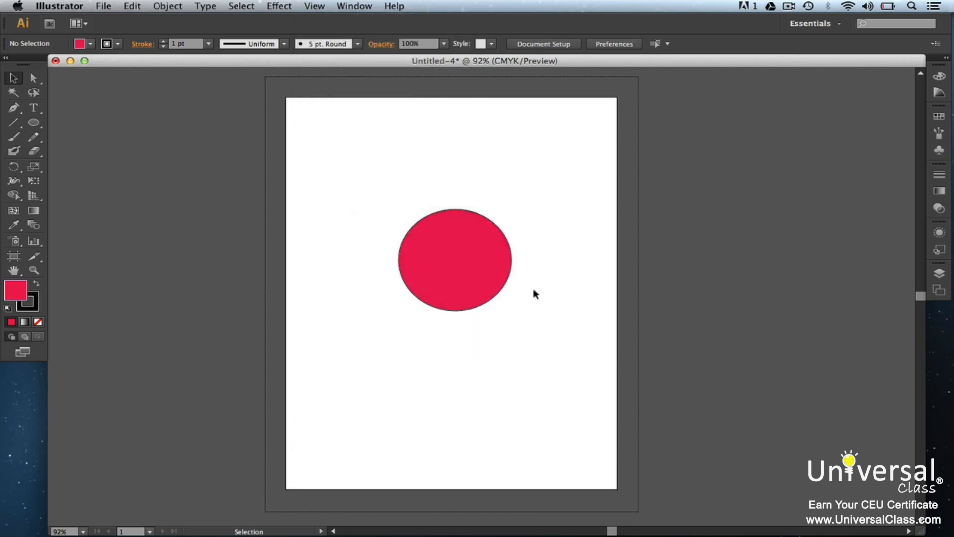
- Try to delete New View 1 from the document's saved views
left_click(314, 6)
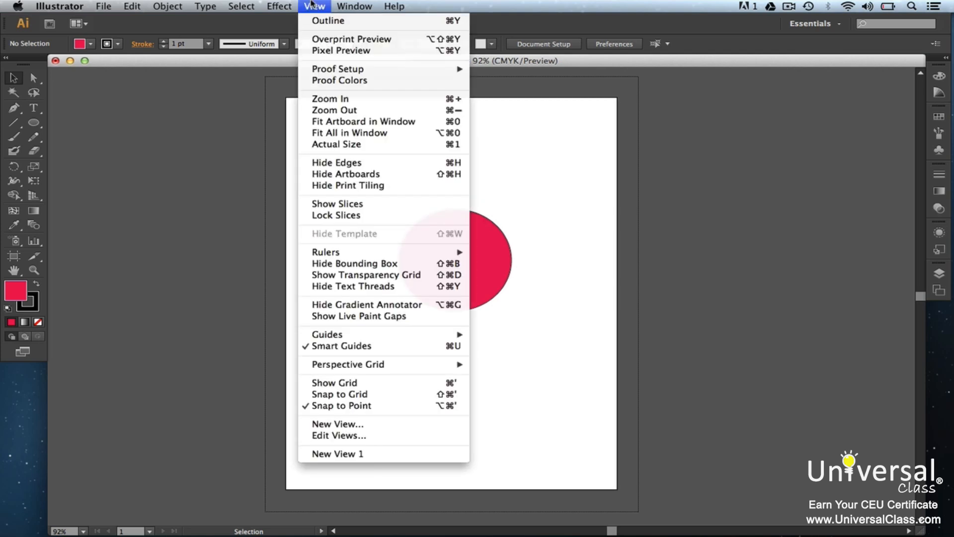
left_click(339, 436)
left_click(483, 302)
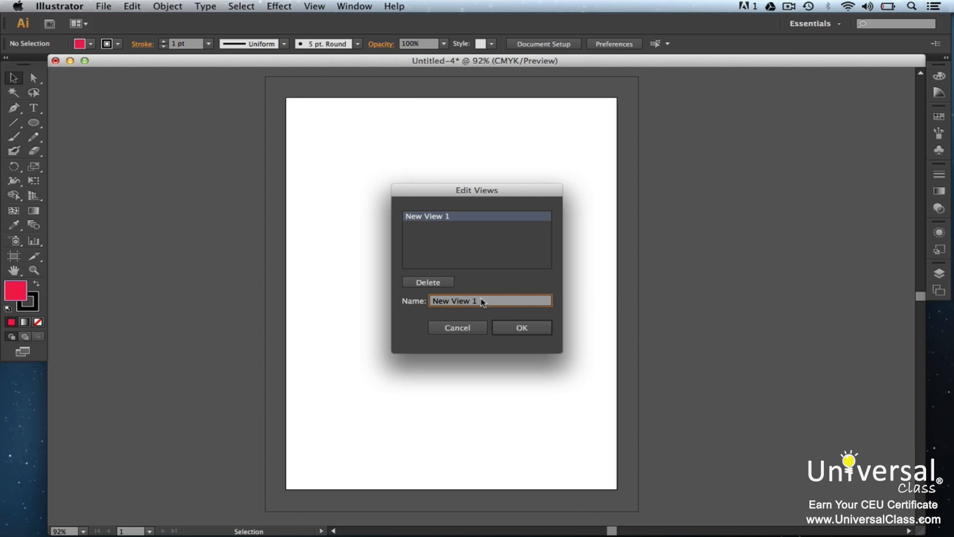
left_click(446, 282)
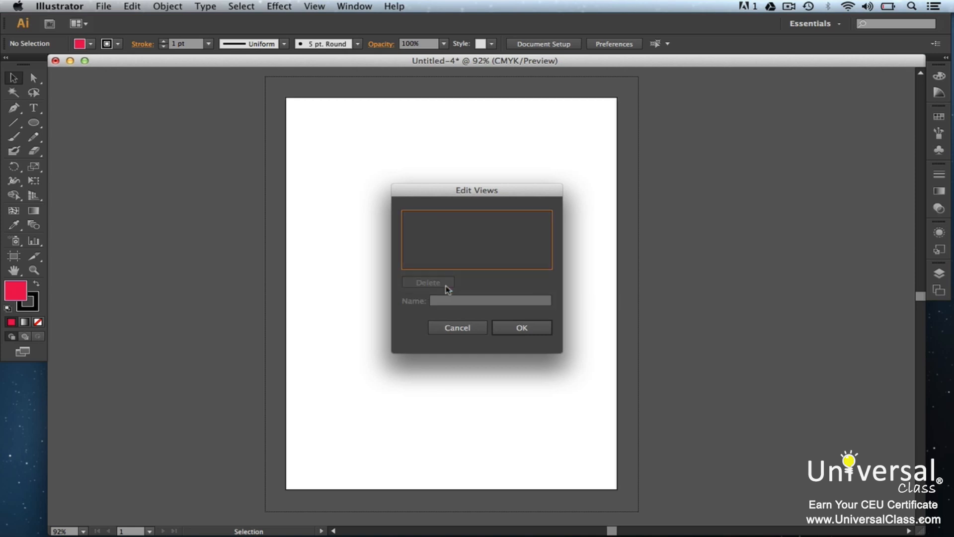
left_click(508, 332)
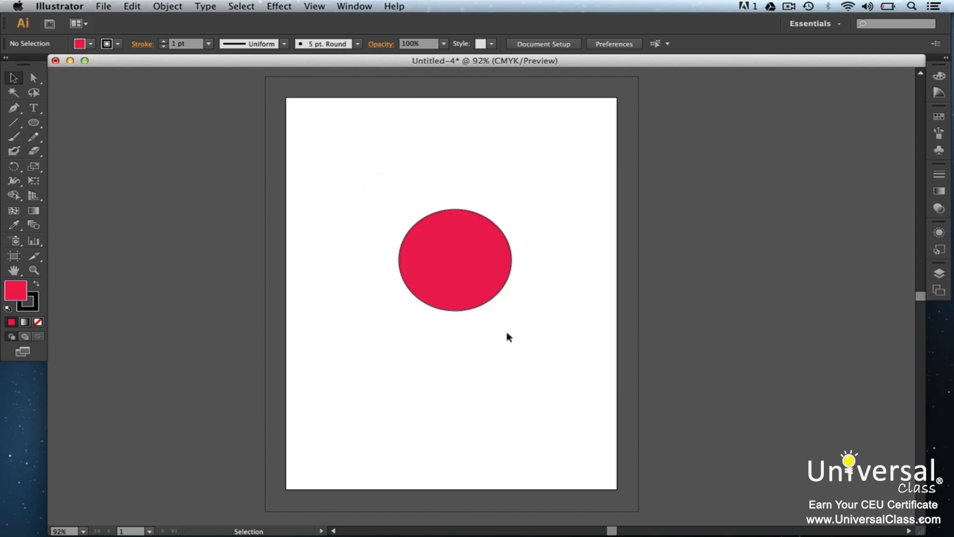
- Recall the saved view New View 1 and use the Navigator to magnify the artwork to 96.58%
left_click(314, 6)
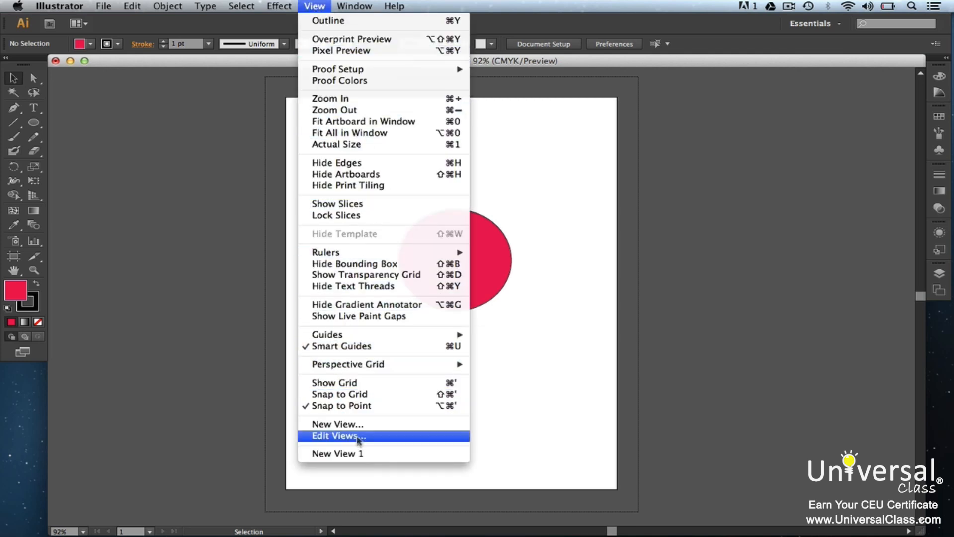
left_click(361, 453)
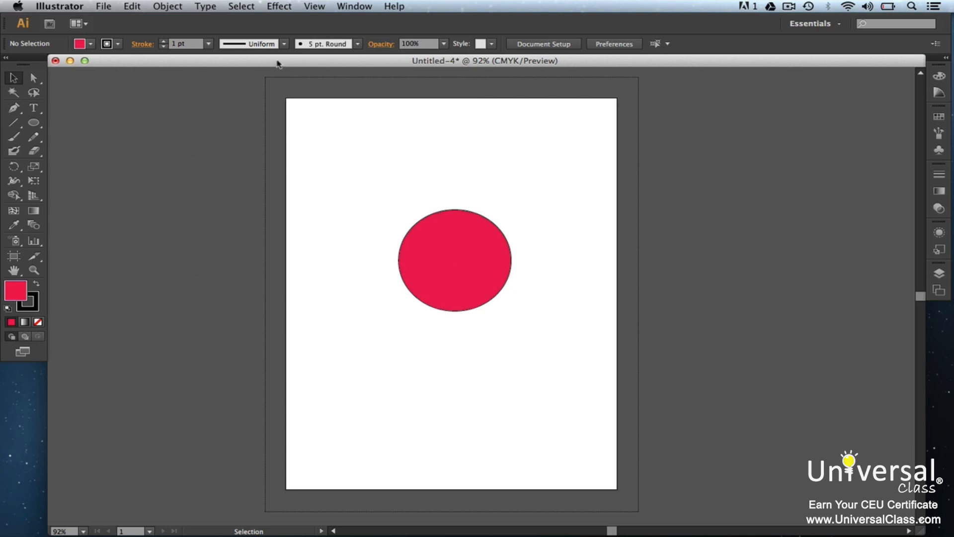
left_click(354, 7)
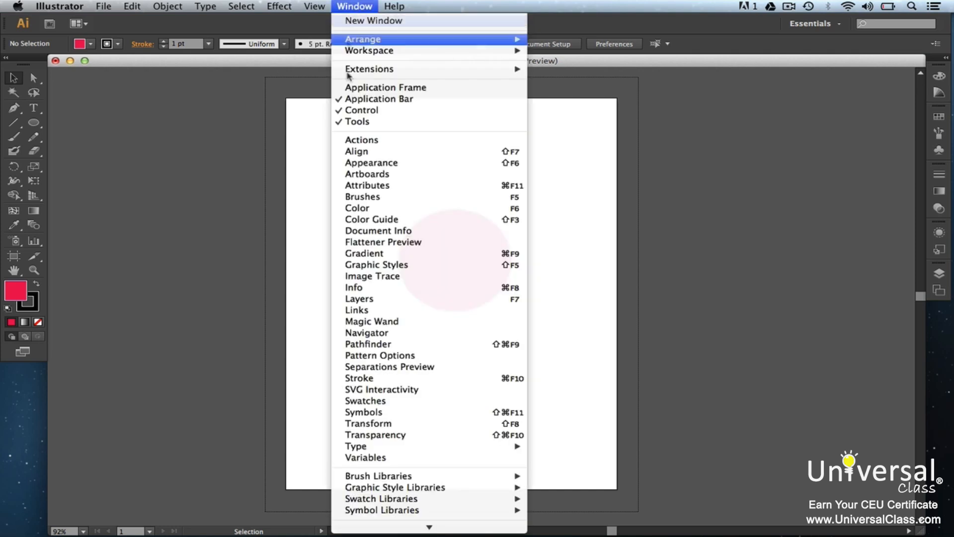
left_click(364, 335)
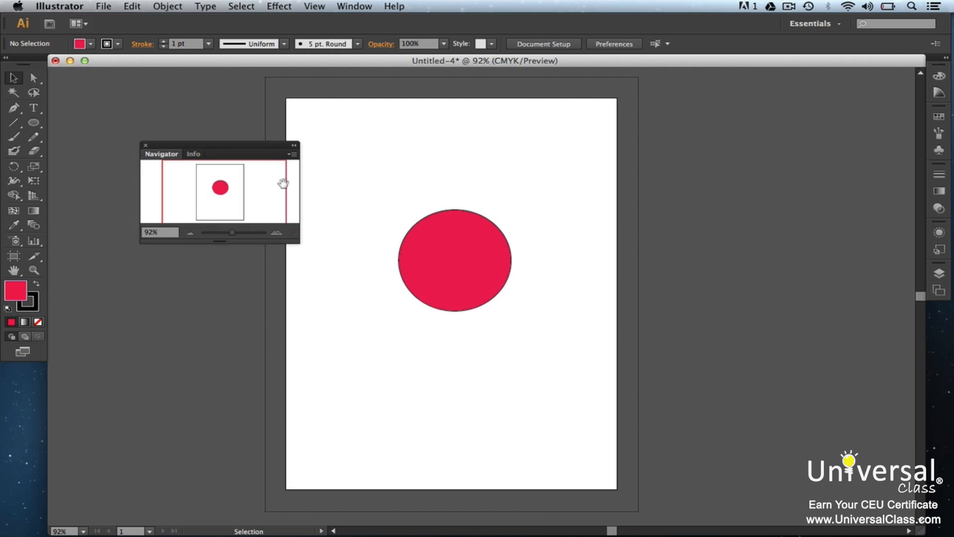
mouse_move(232, 208)
left_mouse_down()
mouse_move(241, 194)
mouse_move(232, 187)
mouse_move(228, 203)
mouse_move(245, 233)
mouse_move(228, 196)
left_mouse_up()
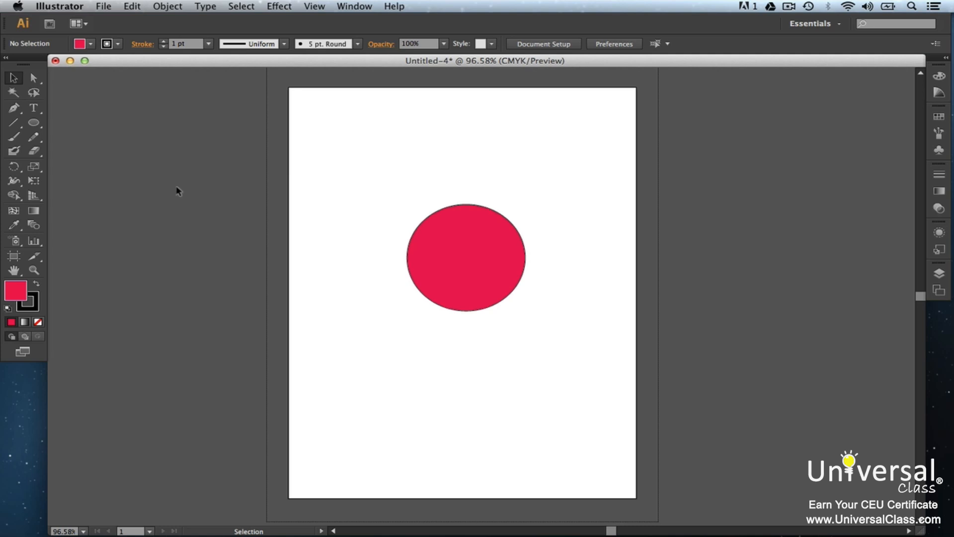
- Preview the document in Full Screen Mode with Menu Bar and in Full Screen Mode
left_click(24, 353)
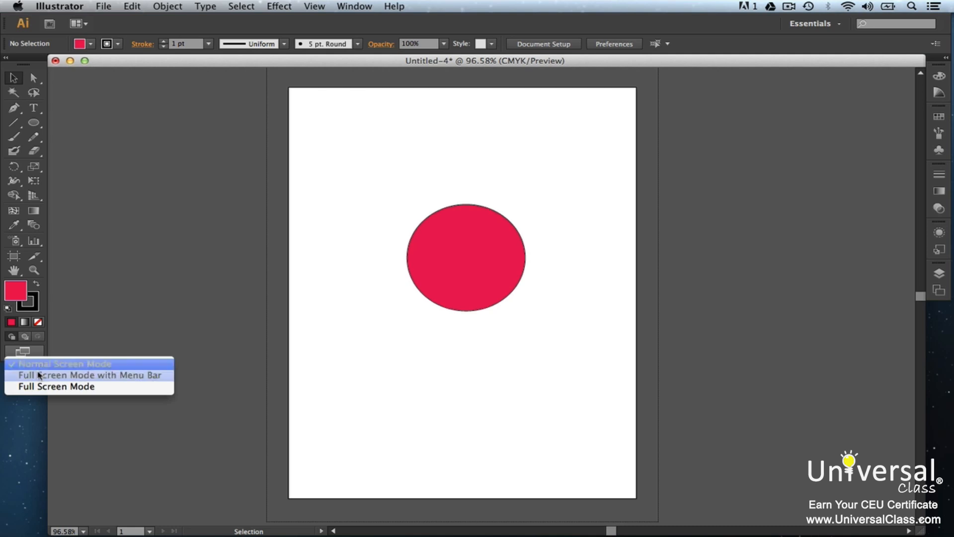
left_click(38, 375)
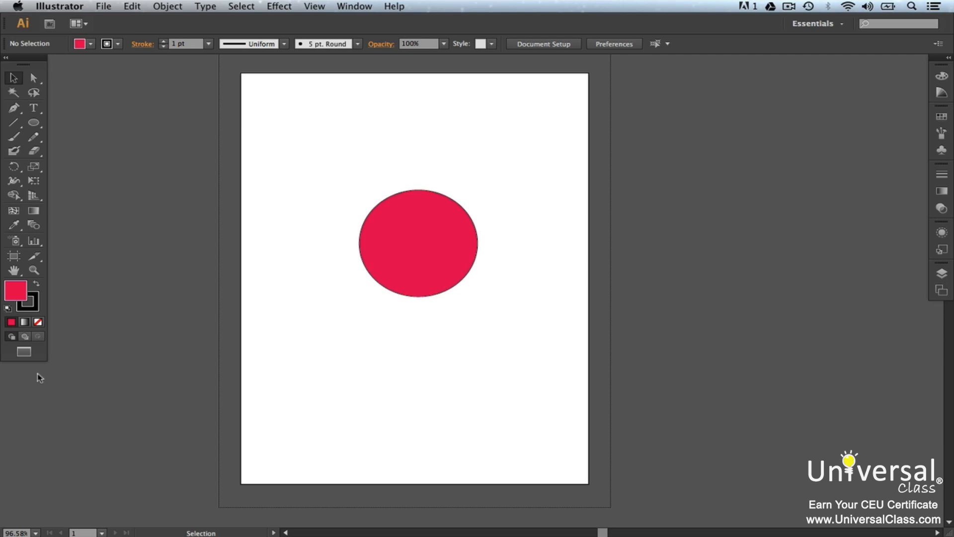
left_click(28, 352)
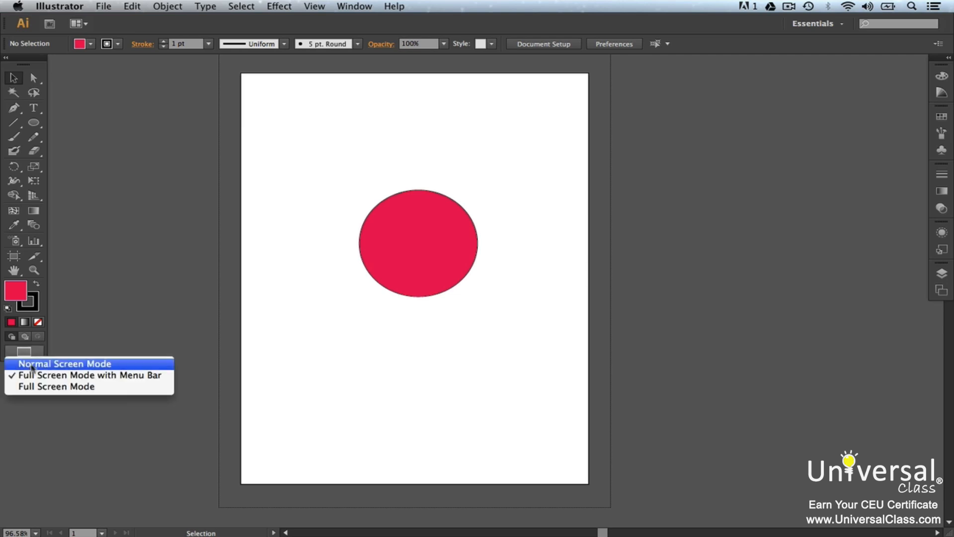
left_click(36, 387)
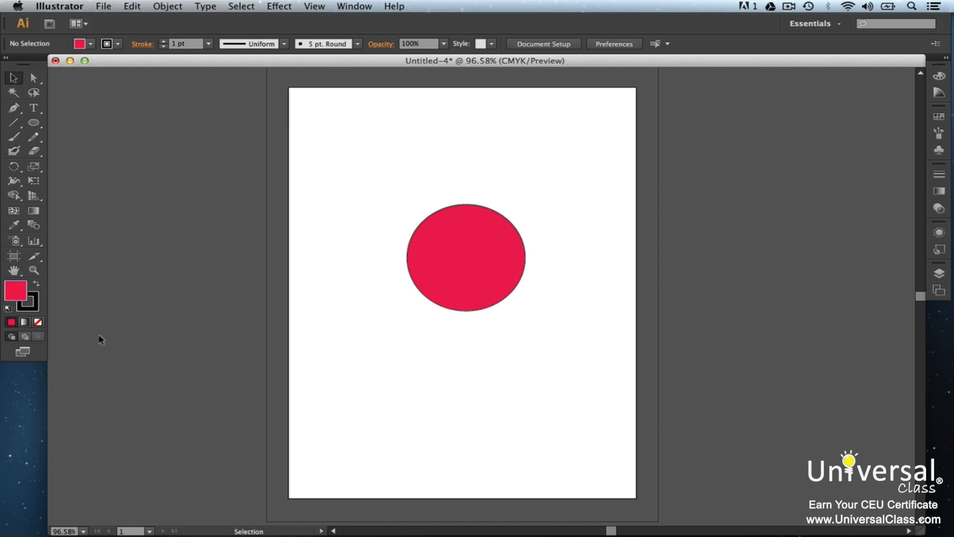
- Activate the Zoom tool and show the artwork at its actual size of 100%
left_click(35, 270)
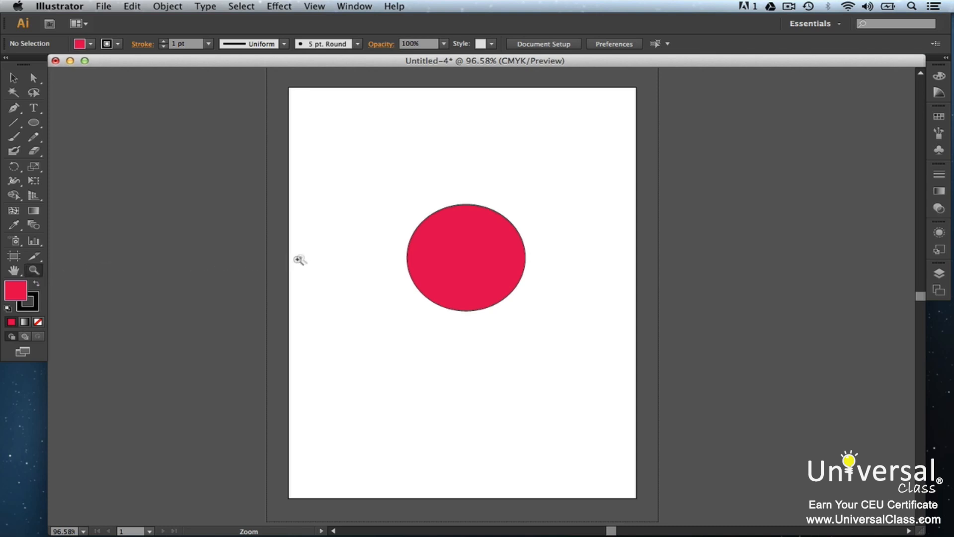
key("super+1")
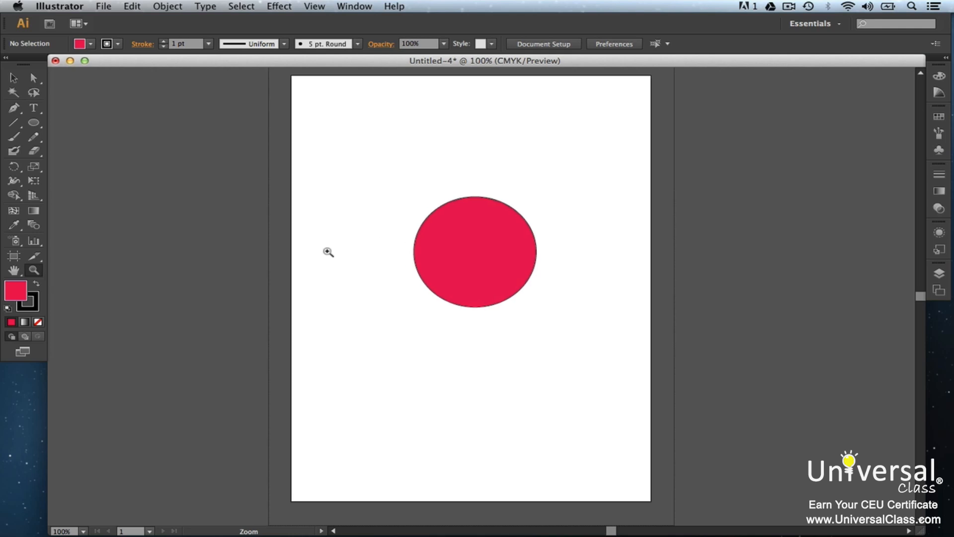
- Magnify the view of the red ellipse to 150% with the Zoom tool, and zoom in one further level
left_click(474, 260)
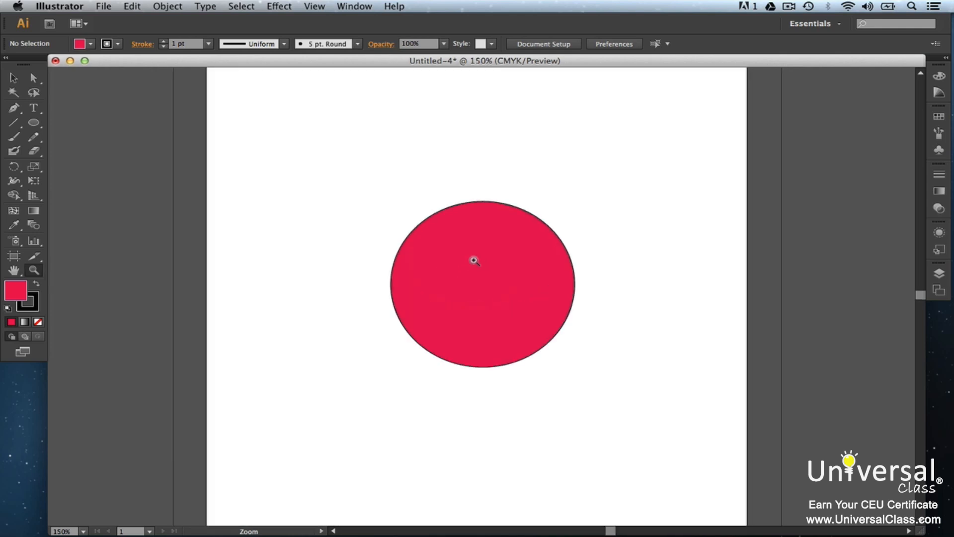
right_click(474, 260)
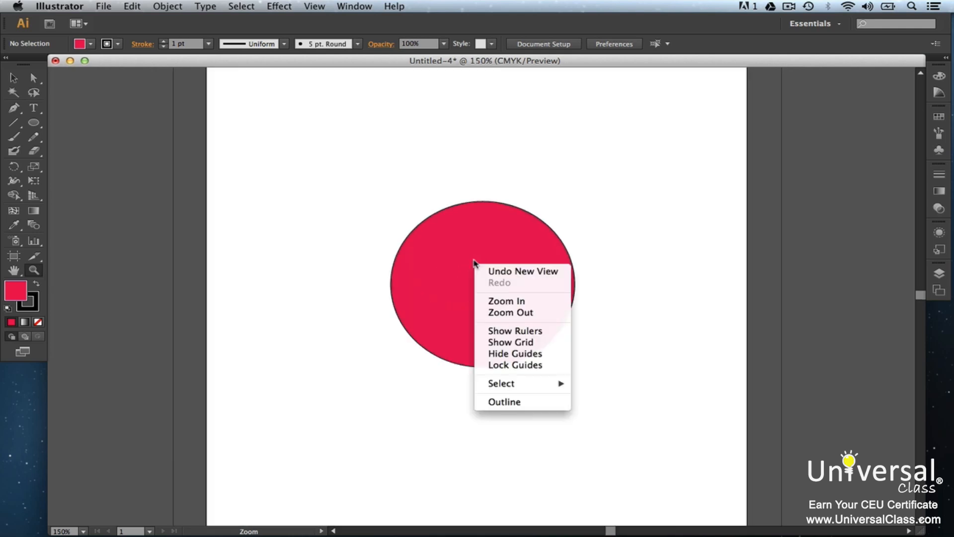
left_click(506, 302)
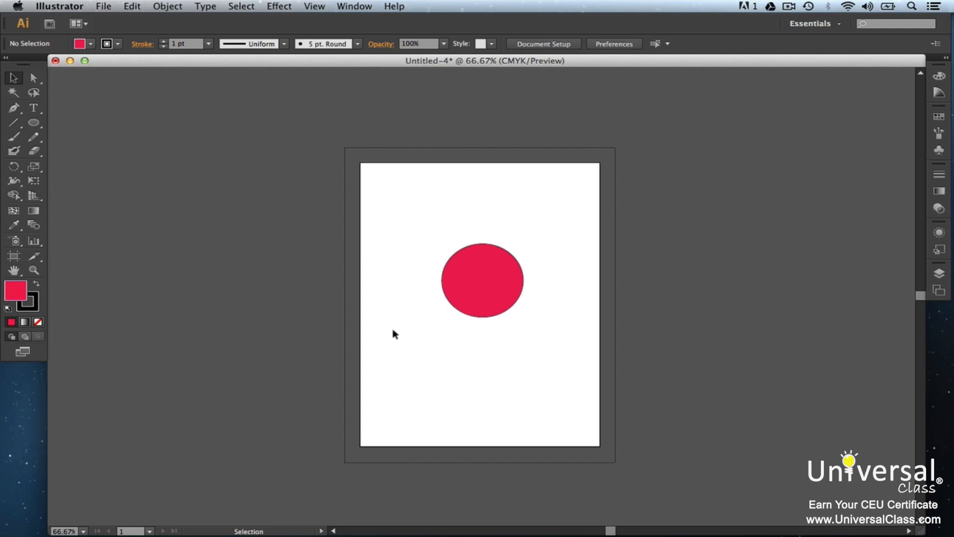
- Pan the artboard slightly up and to the left with the Hand tool, and return to the Selection tool
left_click(15, 272)
left_click_drag(256, 217, 237, 209)
key("v")
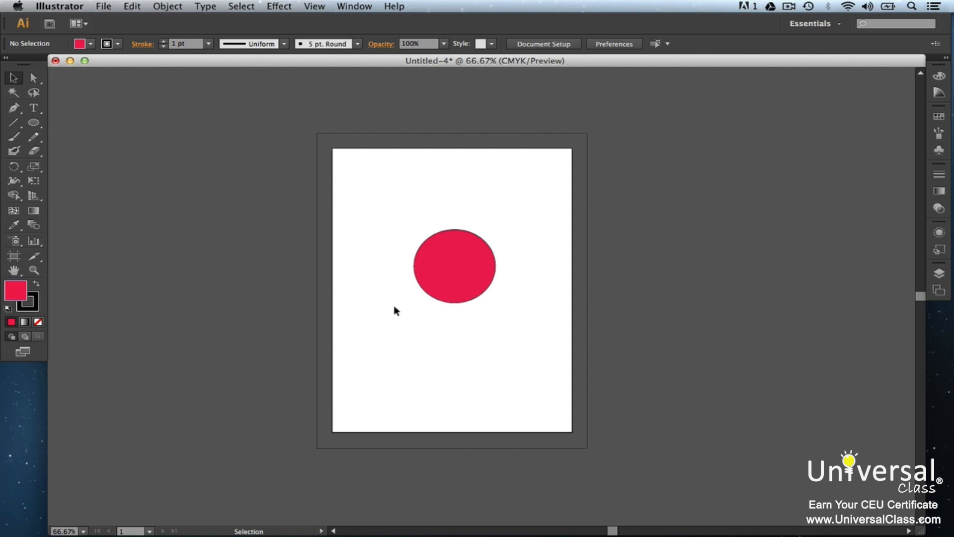
- Display the Appearance panel and activate the Selection tool
left_click(355, 6)
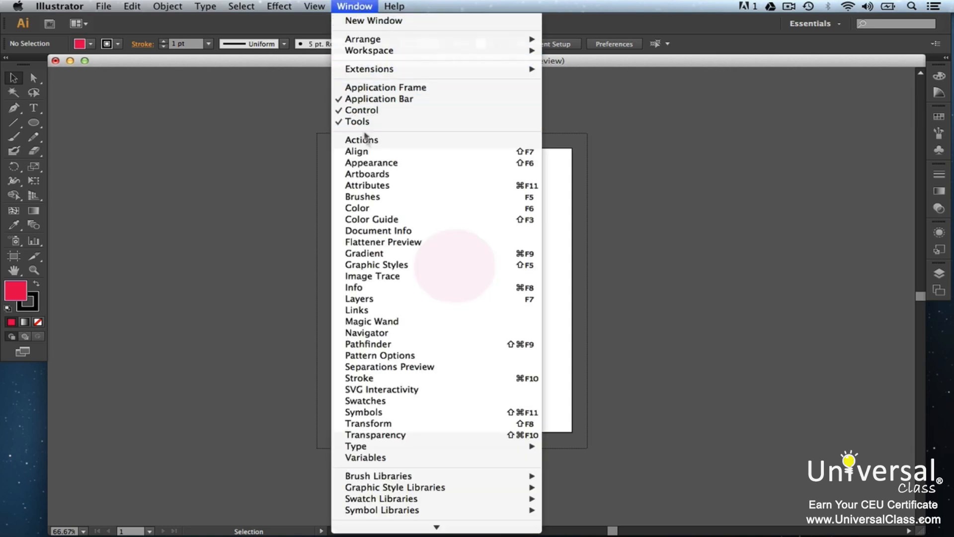
left_click(374, 167)
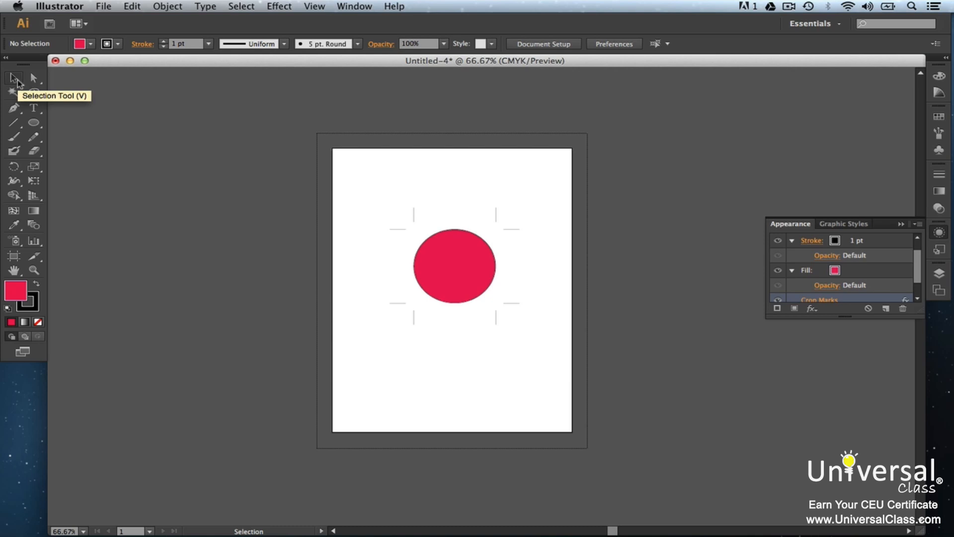
left_click(17, 79)
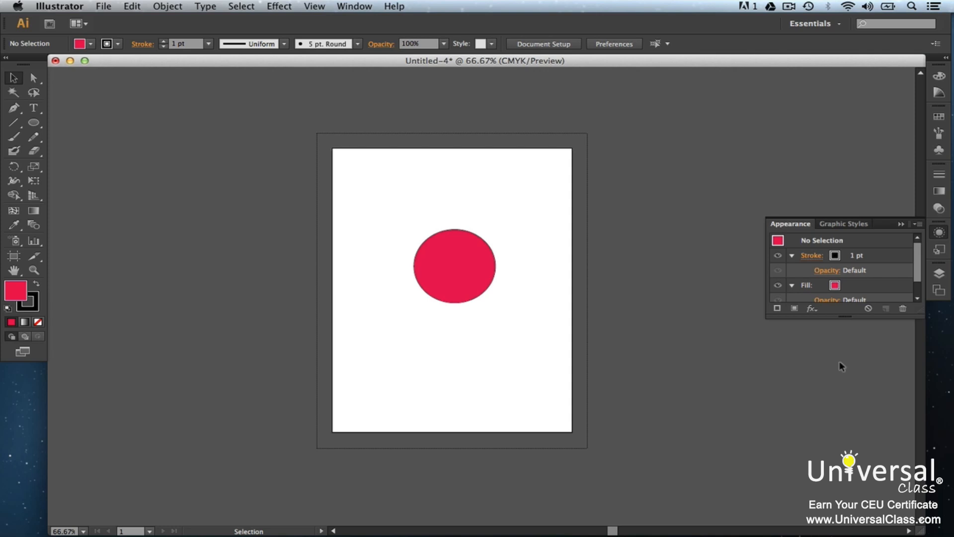
- Apply the Crop Marks effect to the red ellipse and deselect it
left_click(459, 266)
left_click(256, 5)
mouse_move(281, 4)
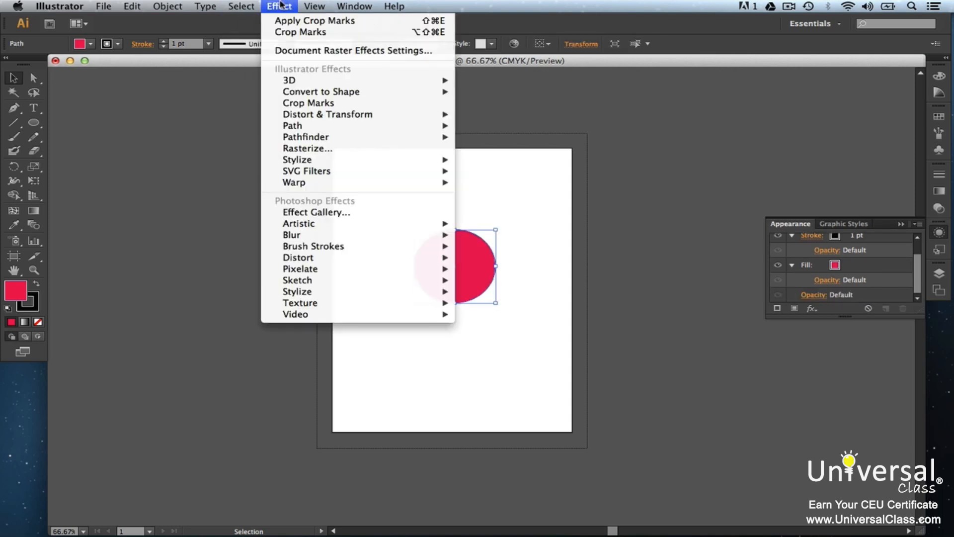
left_click(313, 103)
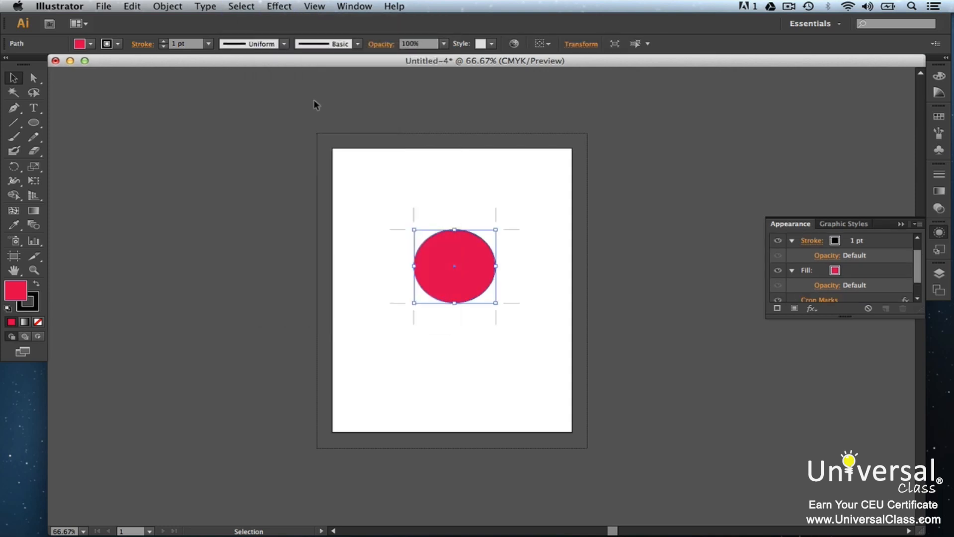
left_click(681, 284)
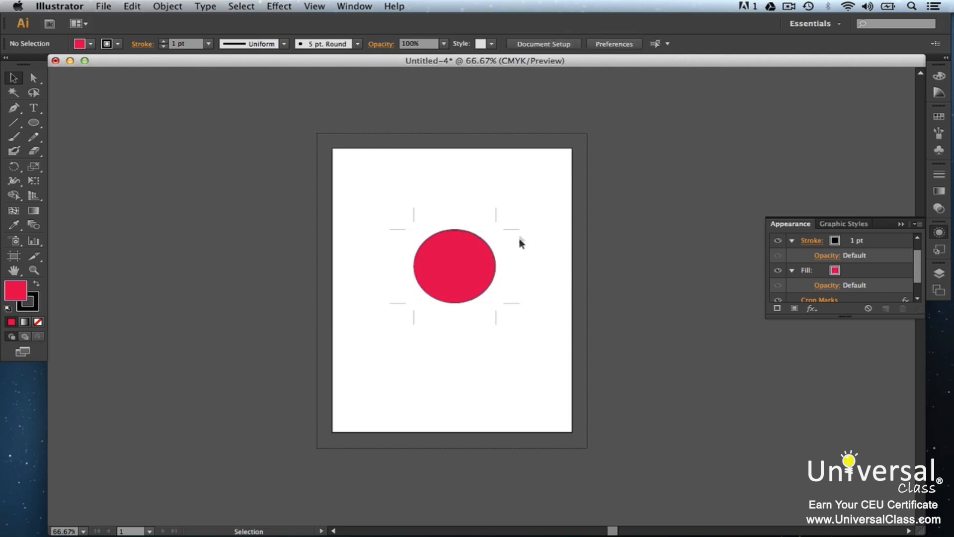
- Create editable trim marks around the red ellipse
left_click(464, 266)
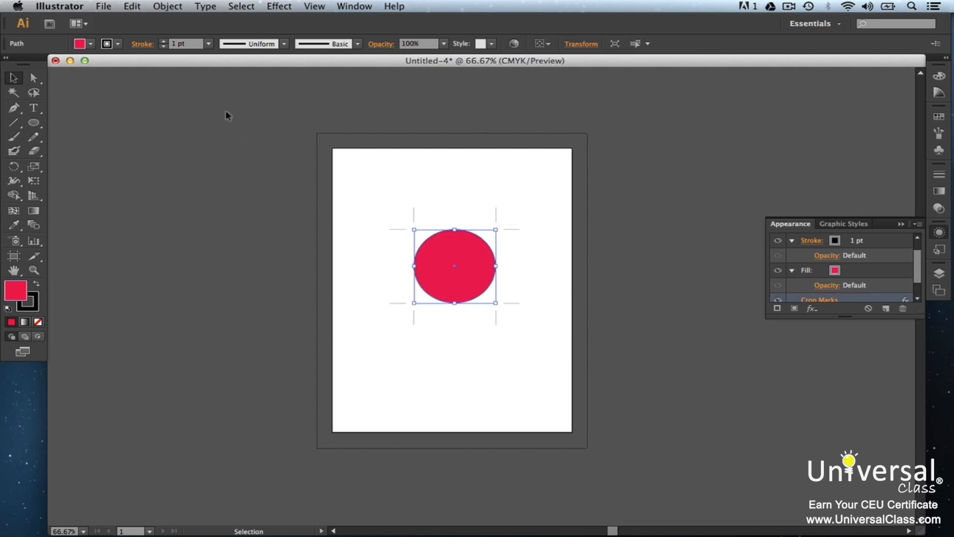
left_click(172, 7)
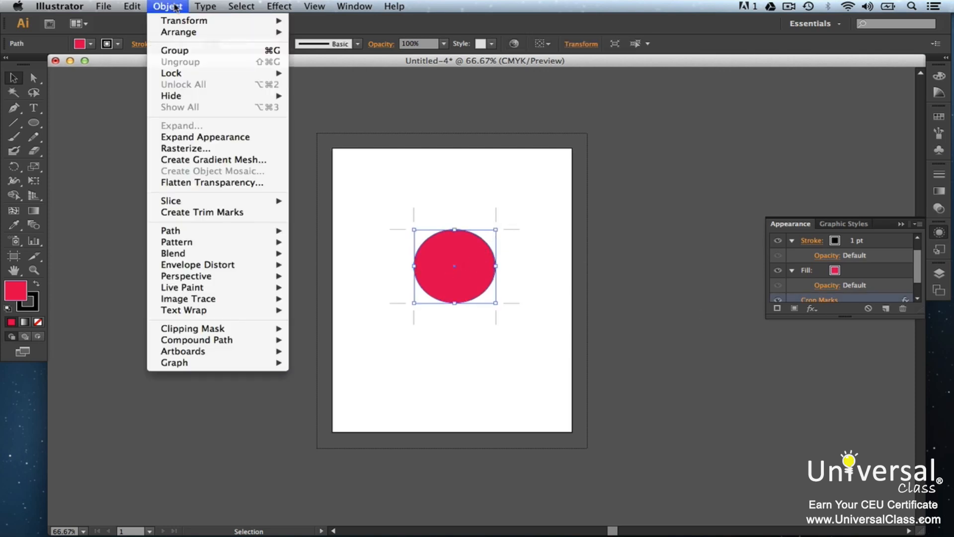
left_click(203, 212)
- Lengthen the upper-left horizontal trim mark outward by moving its outer end with the Direct Selection tool, and deselect it
key("a")
left_click_drag(368, 209, 348, 208)
left_click(262, 238)
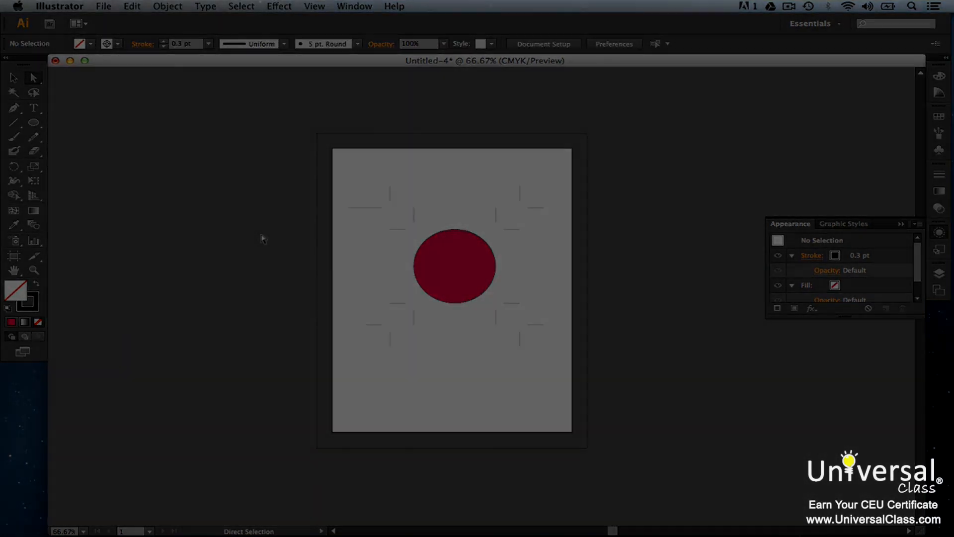